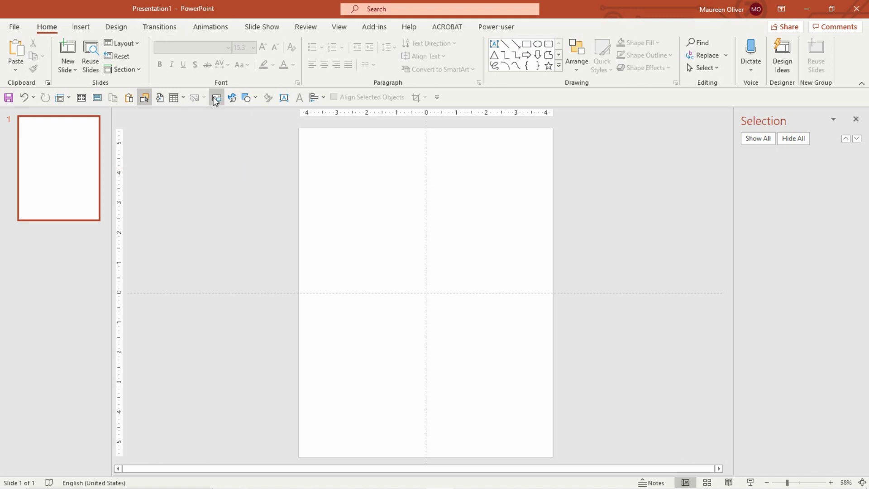
- Insert both 8.jpg and A29-1YOUFILLIT.png from the FOR THE BIRDS folder onto the slide
{"action": "left_click", "coordinate": [81, 26]}
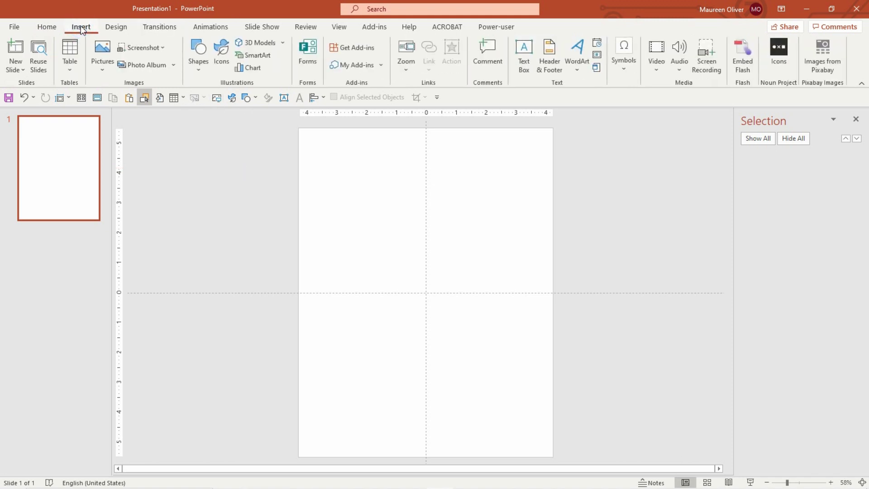
{"action": "left_click", "coordinate": [102, 71]}
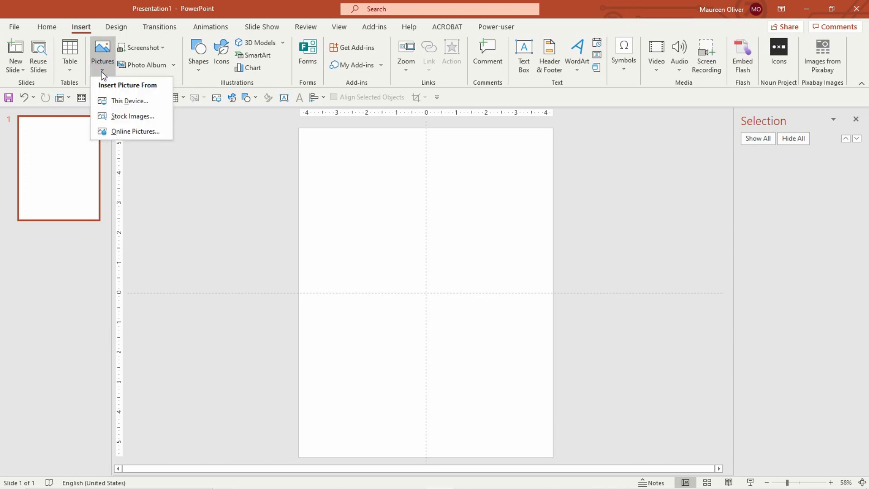
{"action": "left_click", "coordinate": [113, 100]}
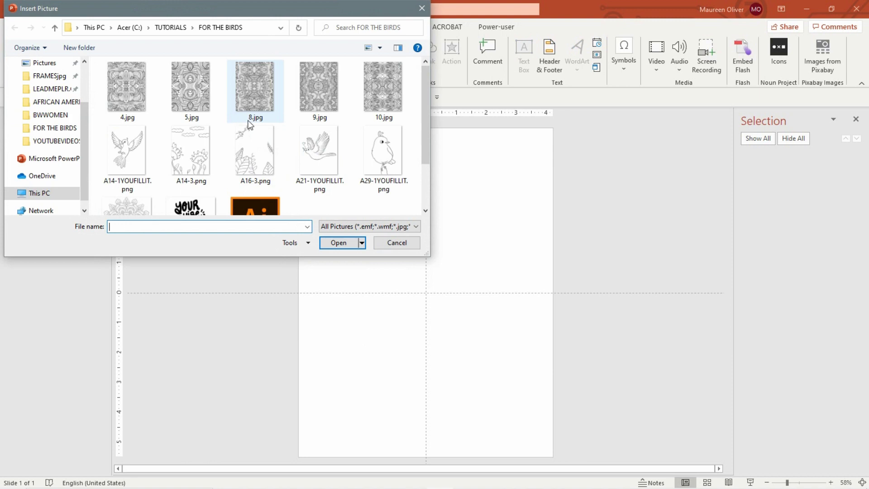
{"action": "left_click", "coordinate": [260, 89]}
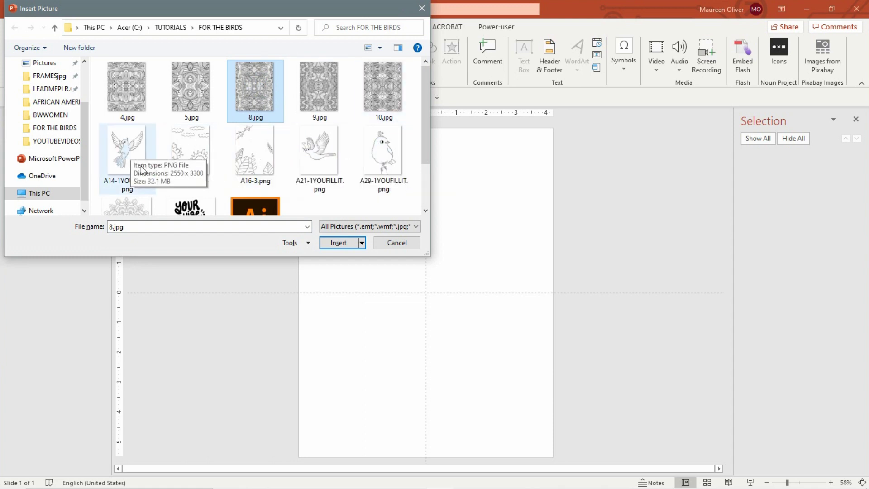
{"action": "left_click", "coordinate": [379, 155], "text": "ctrl"}
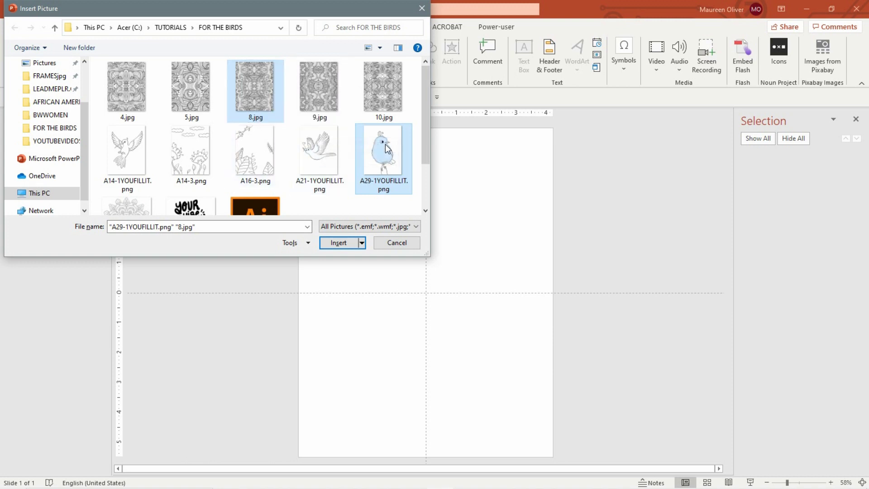
{"action": "left_click", "coordinate": [336, 244]}
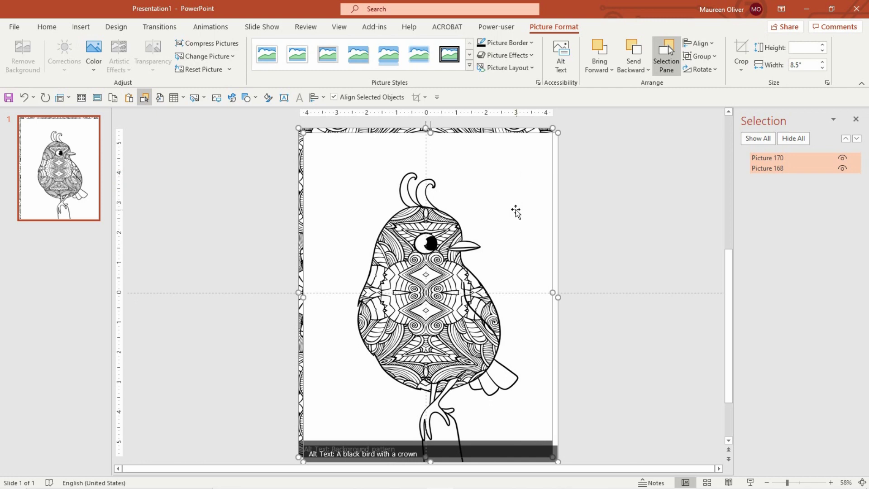
- Drag the bird drawing over the mandala pattern, then hide and reshow the pattern to check alignment
{"action": "left_click_drag", "start_coordinate": [516, 211], "coordinate": [643, 209]}
{"action": "left_click", "coordinate": [647, 190]}
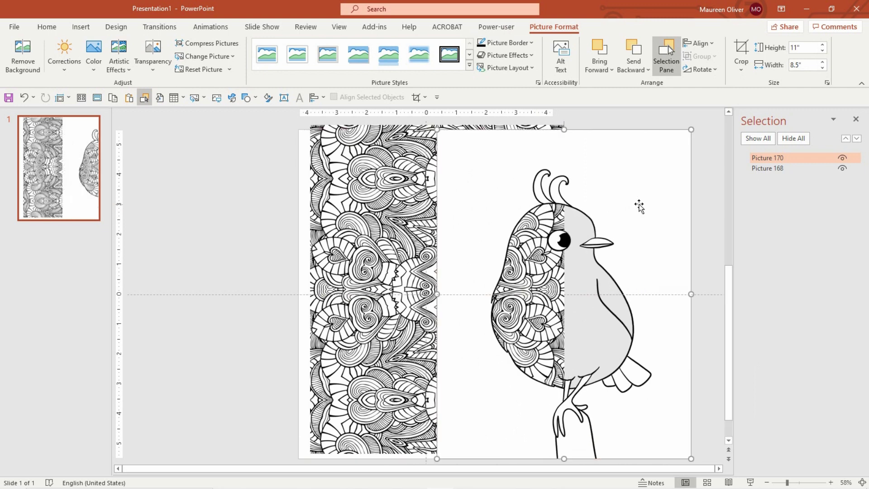
{"action": "mouse_move", "coordinate": [381, 174]}
{"action": "left_mouse_down"}
{"action": "mouse_move", "coordinate": [369, 172]}
{"action": "mouse_move", "coordinate": [372, 181]}
{"action": "left_mouse_up"}
{"action": "left_click_drag", "start_coordinate": [629, 167], "coordinate": [499, 168]}
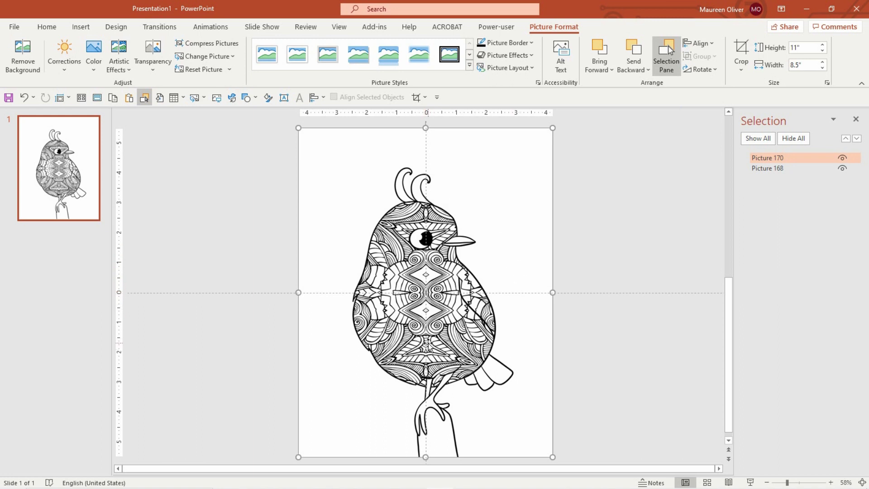
{"action": "left_click", "coordinate": [842, 169]}
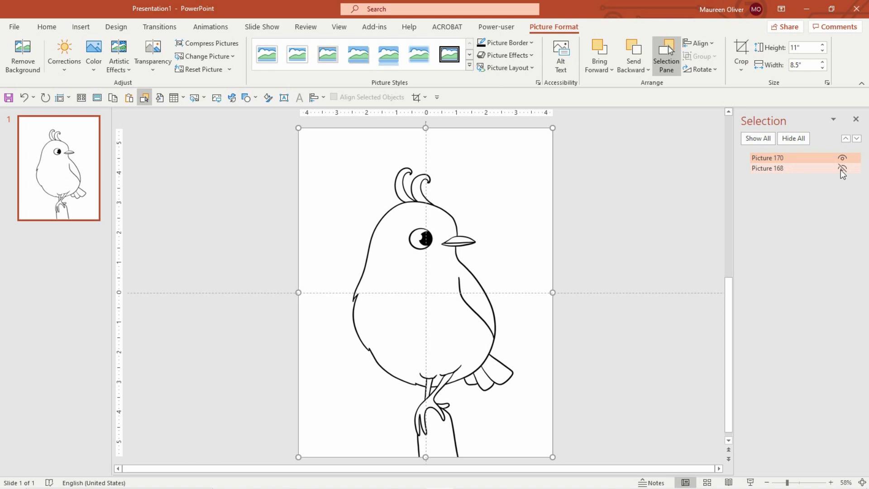
{"action": "left_click", "coordinate": [842, 169]}
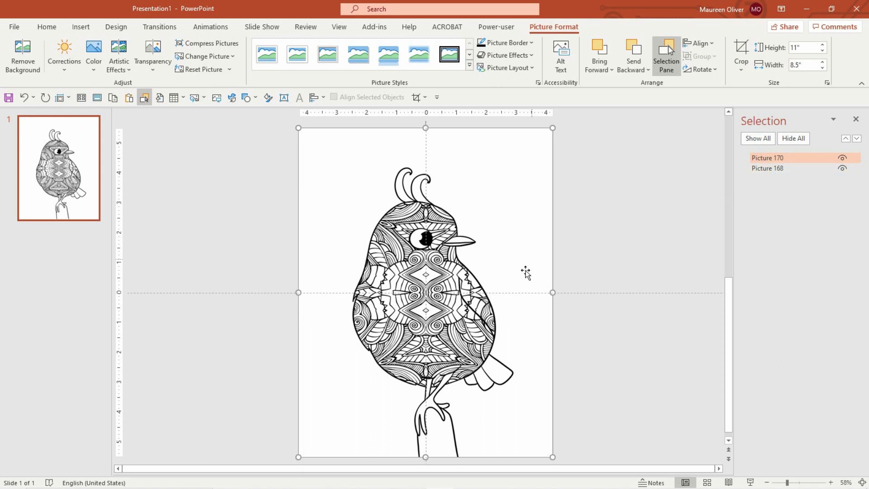
{"action": "left_click", "coordinate": [800, 159]}
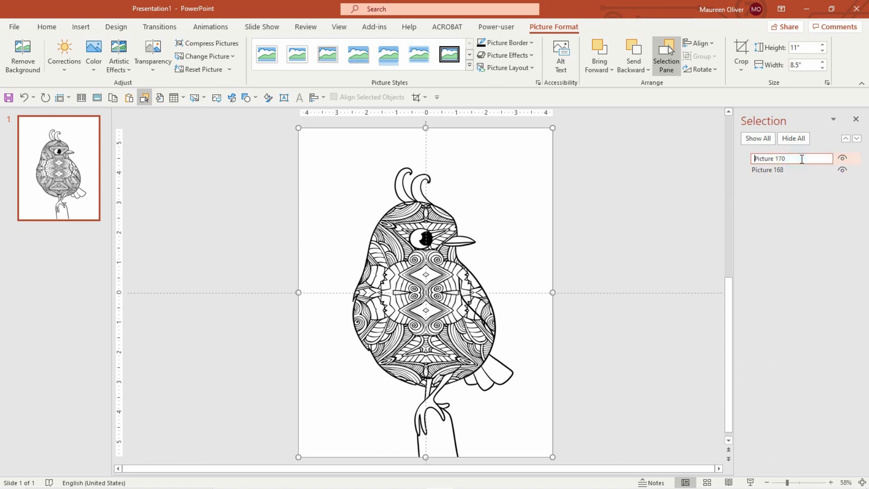
{"action": "left_click", "coordinate": [700, 230]}
{"action": "left_click", "coordinate": [517, 146]}
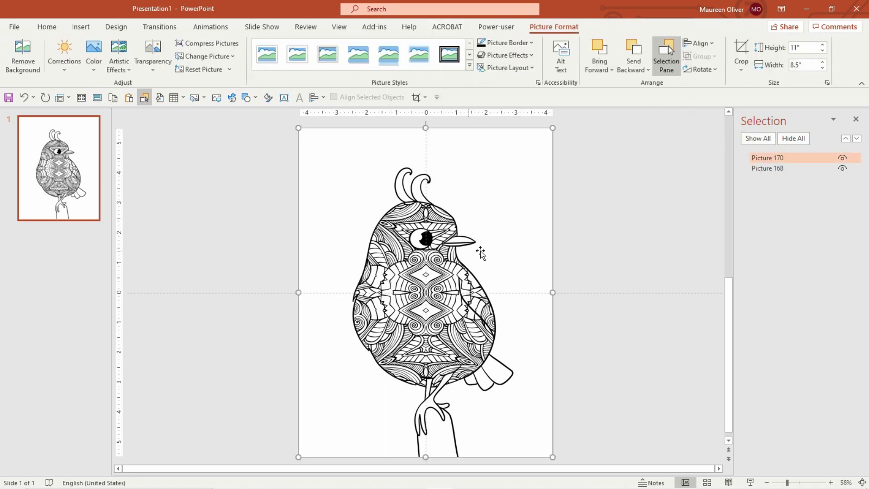
{"action": "left_click_drag", "start_coordinate": [437, 279], "coordinate": [402, 313]}
{"action": "left_click", "coordinate": [665, 57]}
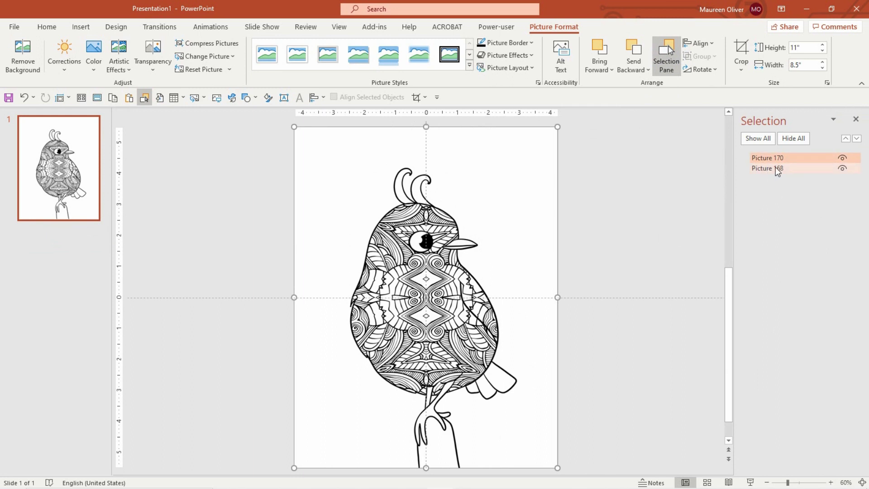
{"action": "left_click", "coordinate": [843, 168]}
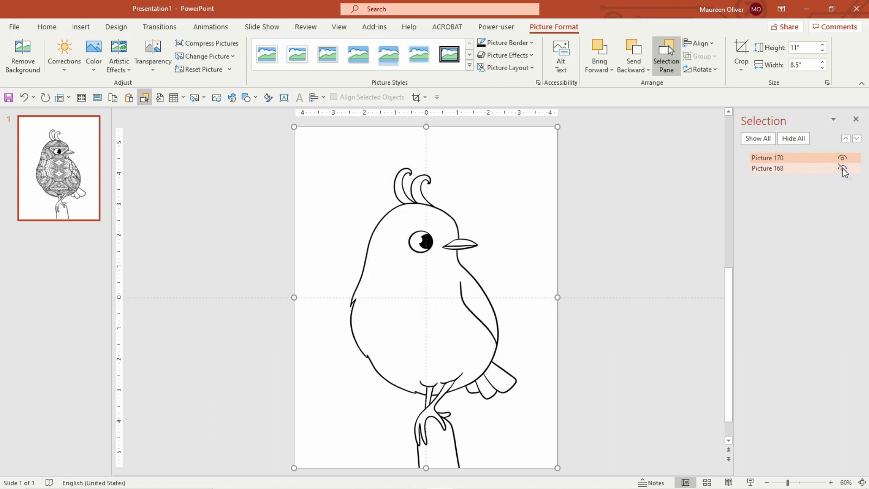
{"action": "left_click", "coordinate": [843, 168]}
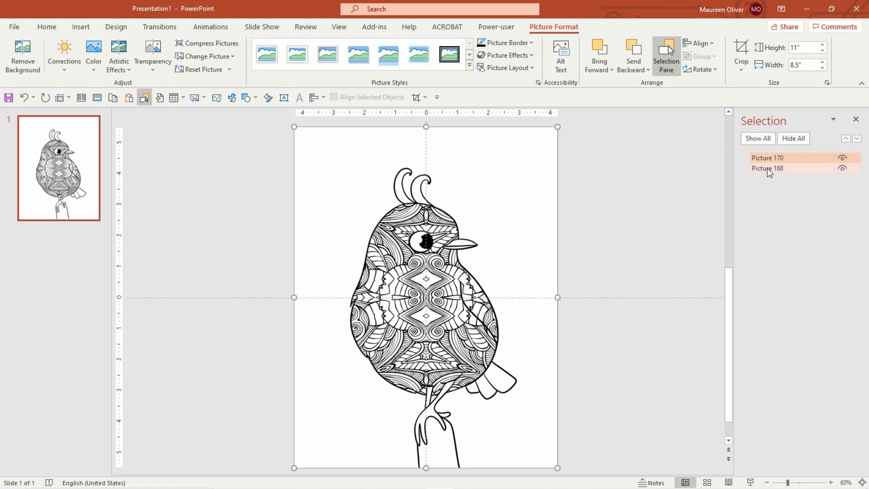
{"action": "left_click", "coordinate": [769, 168]}
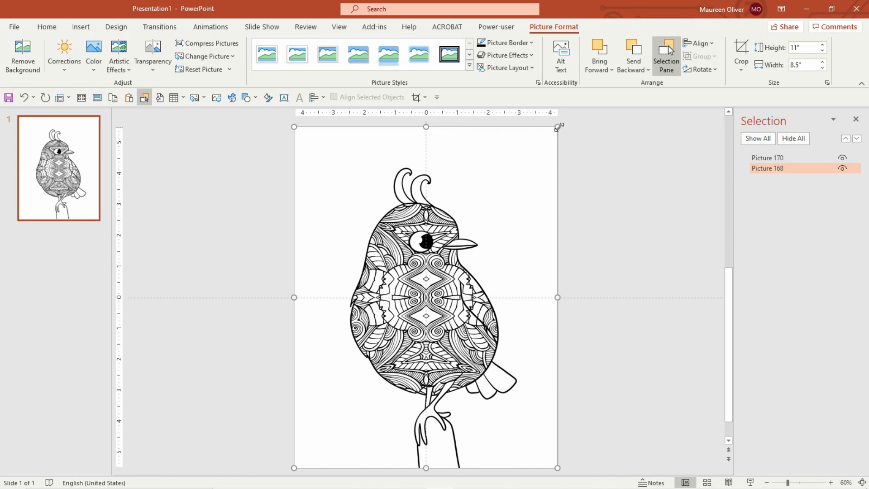
- Resize and rotate the mandala pattern to 10.49" × 8.11", shifting it down-left behind the bird
{"action": "left_click_drag", "start_coordinate": [559, 127], "coordinate": [501, 168]}
{"action": "left_click", "coordinate": [420, 148]}
{"action": "left_click_drag", "start_coordinate": [420, 148], "coordinate": [549, 308]}
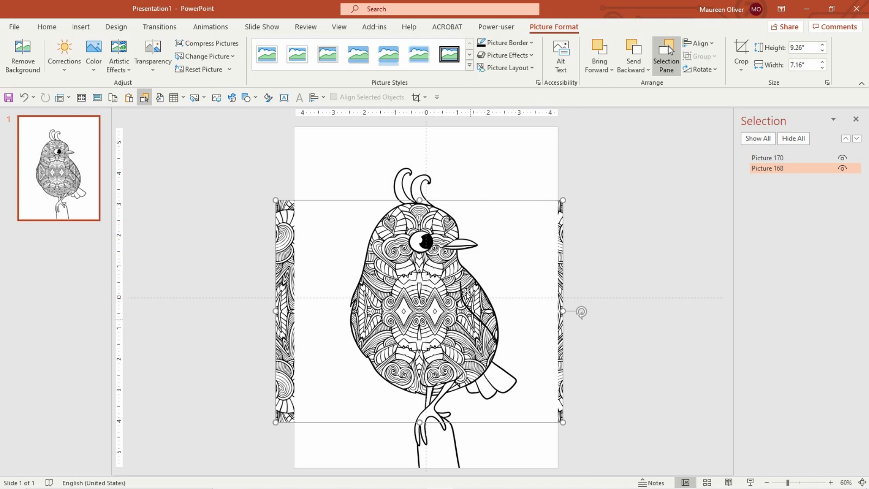
{"action": "left_click", "coordinate": [564, 200]}
{"action": "left_click_drag", "start_coordinate": [564, 200], "coordinate": [600, 171]}
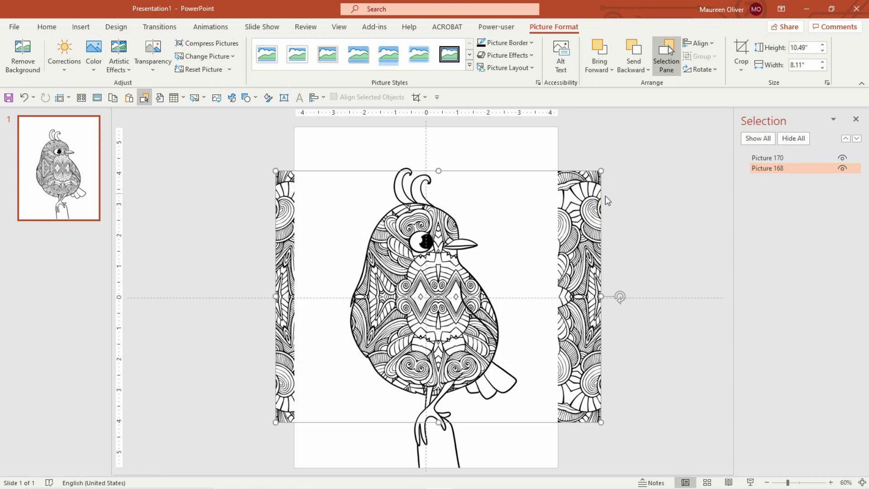
{"action": "left_click_drag", "start_coordinate": [597, 206], "coordinate": [584, 218]}
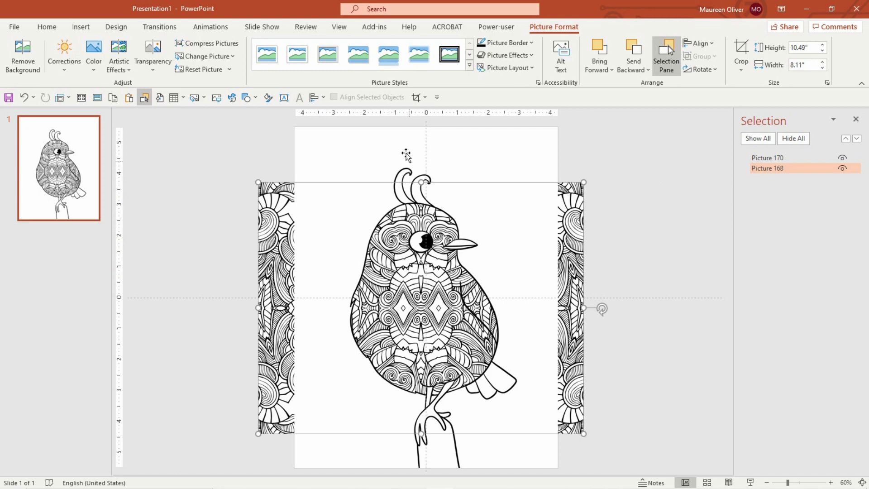
{"action": "left_click", "coordinate": [258, 308]}
{"action": "left_click_drag", "start_coordinate": [258, 308], "coordinate": [324, 308]}
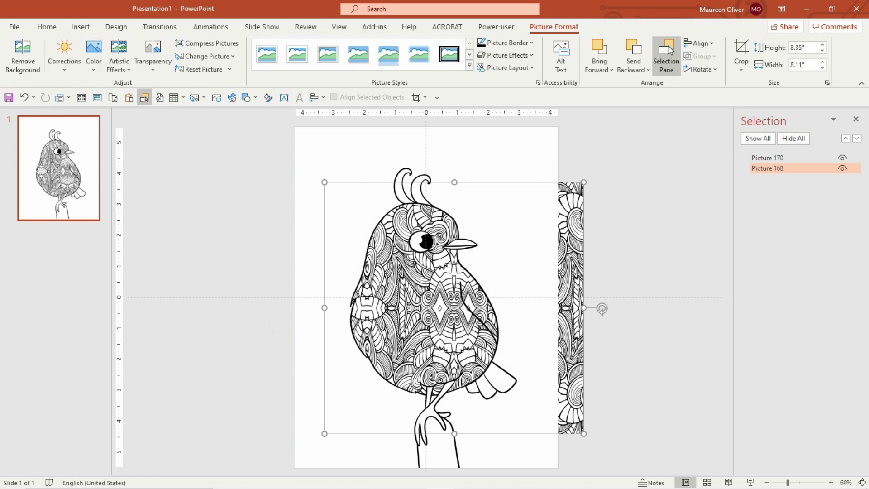
{"action": "left_click", "coordinate": [23, 98]}
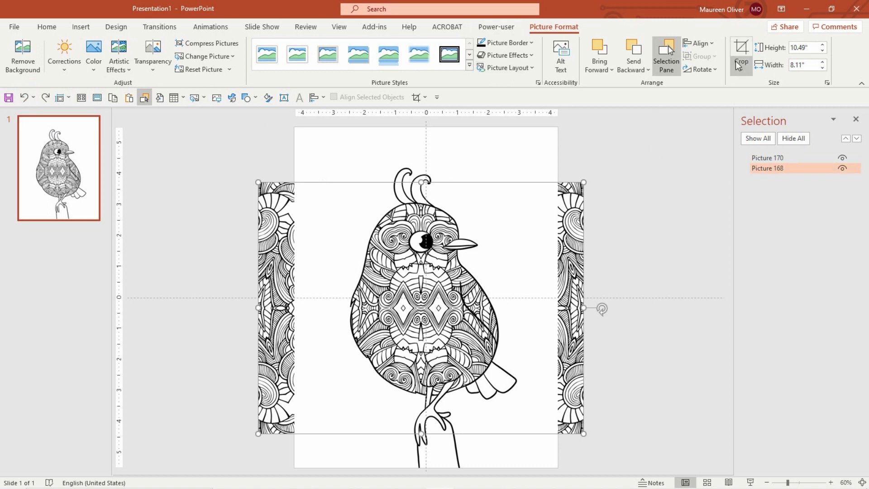
- With the bird hidden, crop the pattern's sides to an 8.11" square, then unhide Picture 170
{"action": "left_click", "coordinate": [842, 158]}
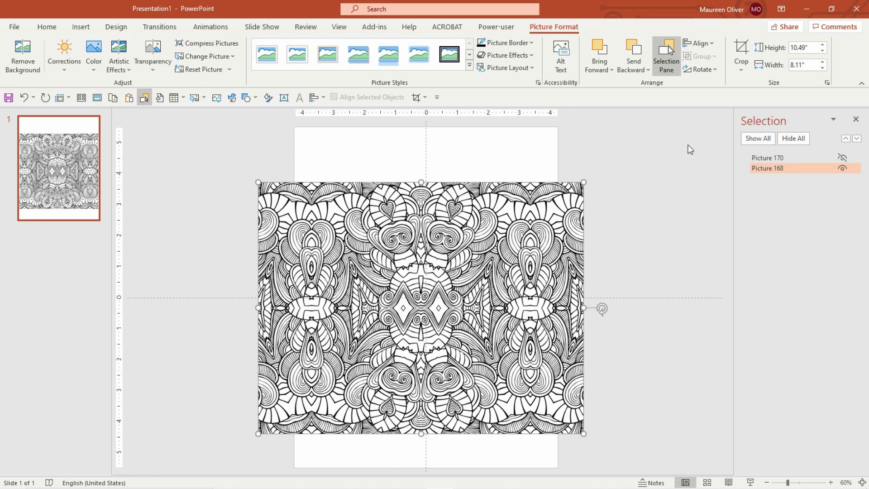
{"action": "left_click", "coordinate": [742, 50]}
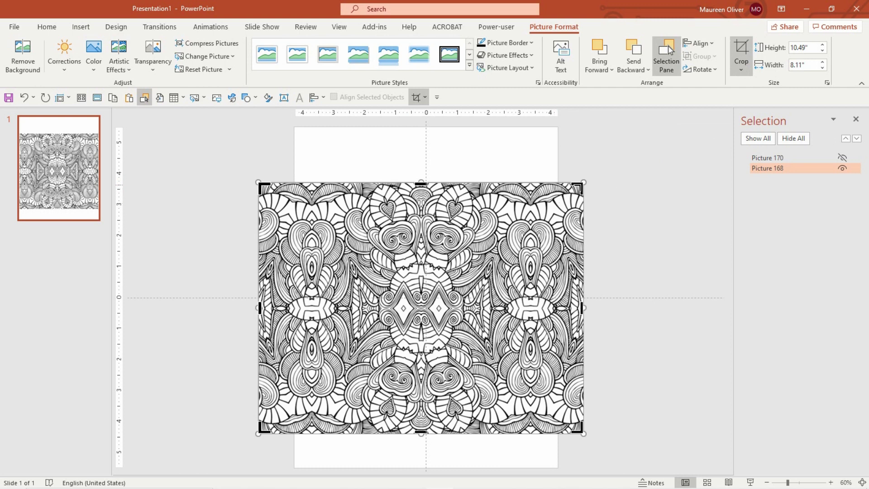
{"action": "left_click_drag", "start_coordinate": [579, 186], "coordinate": [552, 198]}
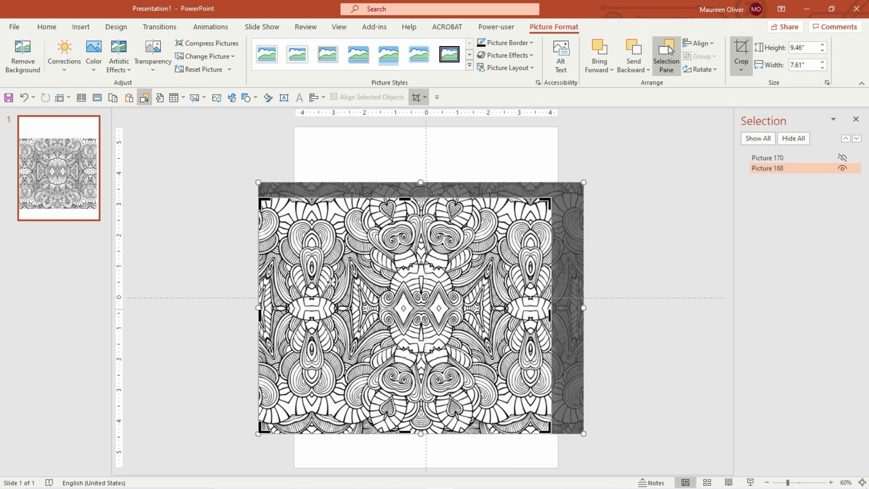
{"action": "left_click", "coordinate": [19, 101]}
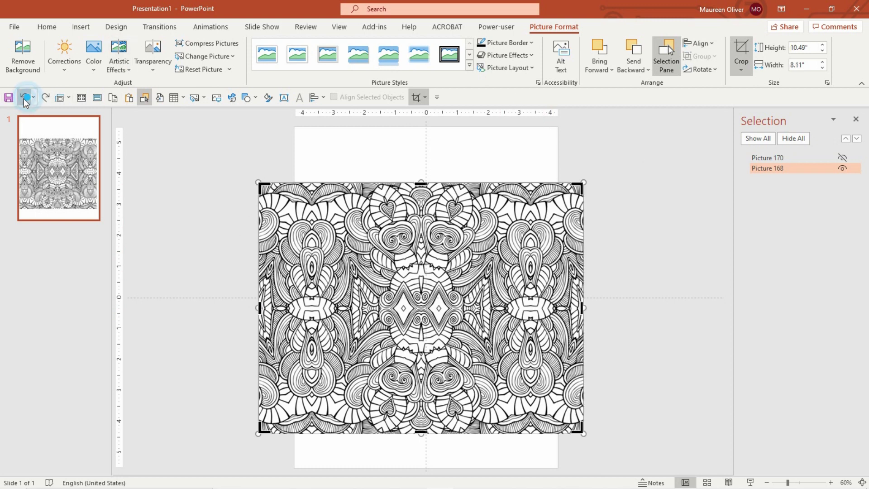
{"action": "left_click_drag", "start_coordinate": [583, 308], "coordinate": [550, 302]}
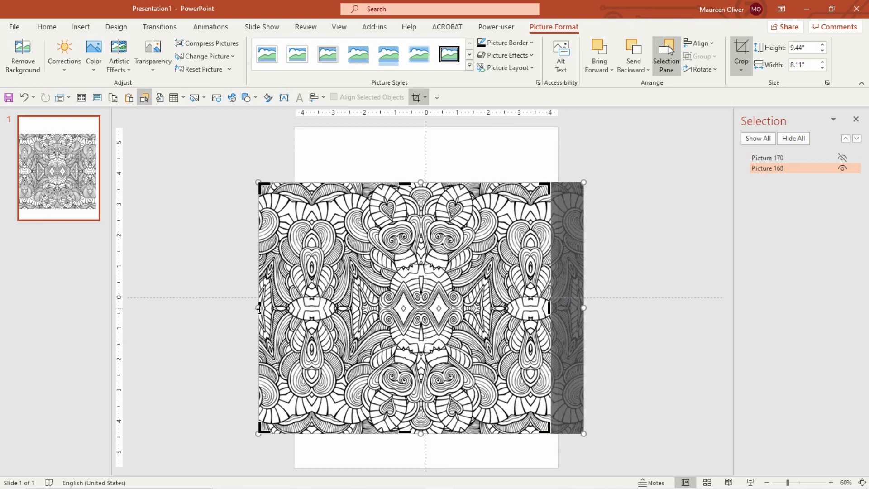
{"action": "left_click_drag", "start_coordinate": [259, 308], "coordinate": [300, 307]}
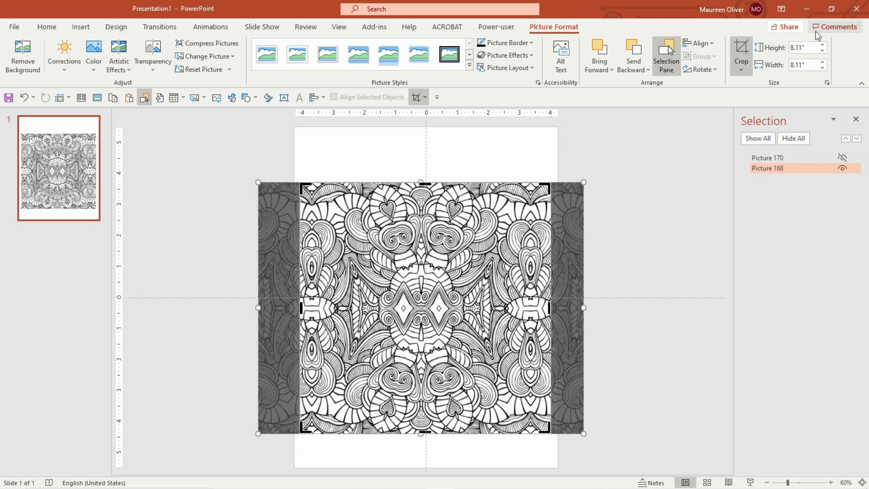
{"action": "left_click", "coordinate": [740, 49]}
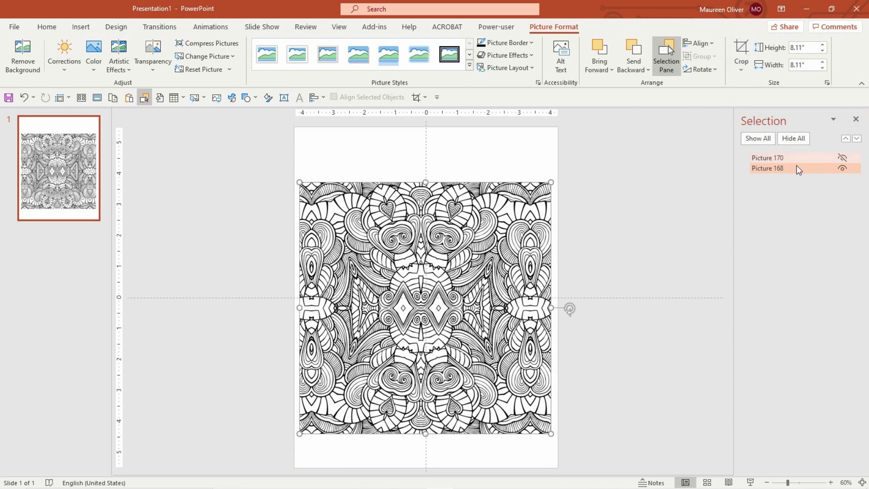
{"action": "left_click", "coordinate": [841, 158]}
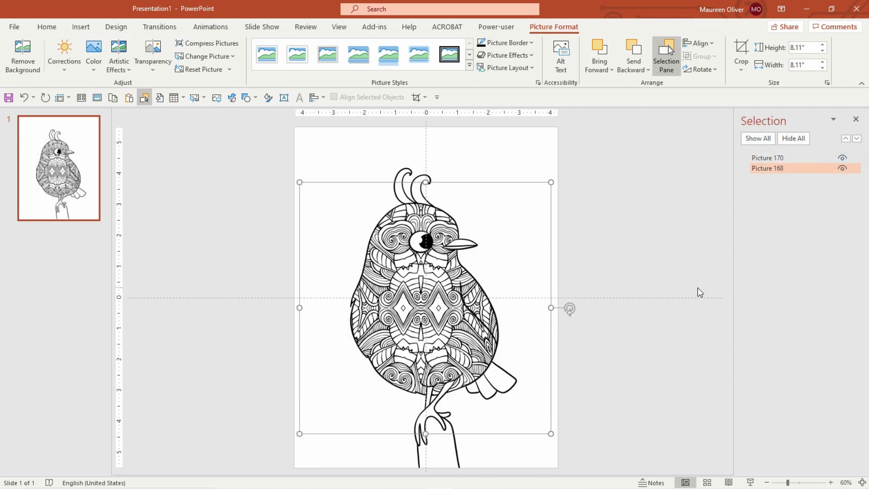
{"action": "left_click", "coordinate": [684, 277]}
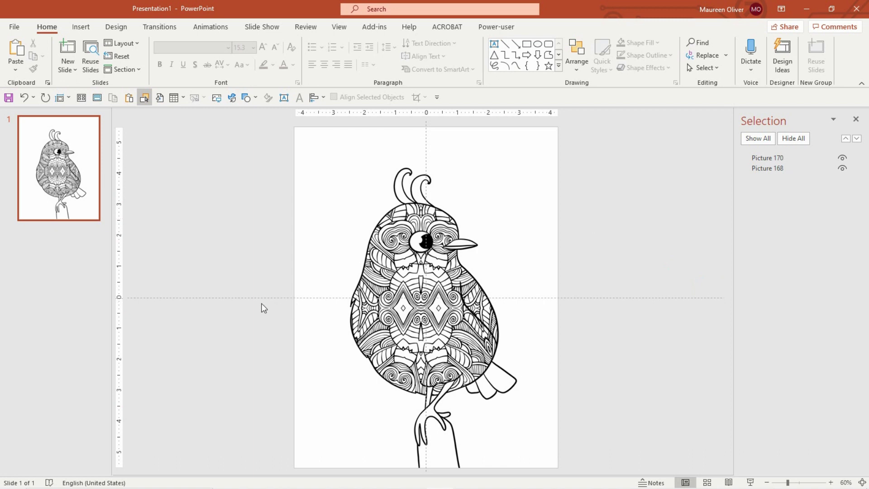
- Add a new Title Slide and delete both its placeholders
{"action": "left_click", "coordinate": [82, 27]}
{"action": "left_click", "coordinate": [22, 72]}
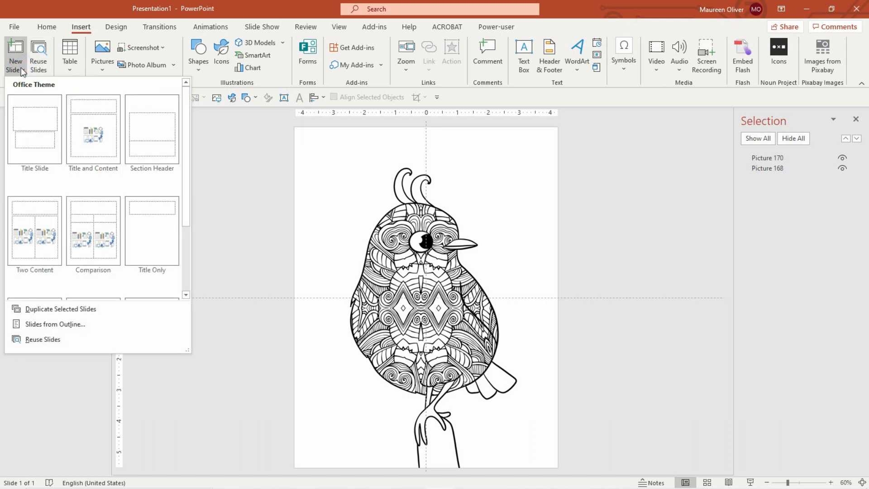
{"action": "left_click", "coordinate": [35, 159]}
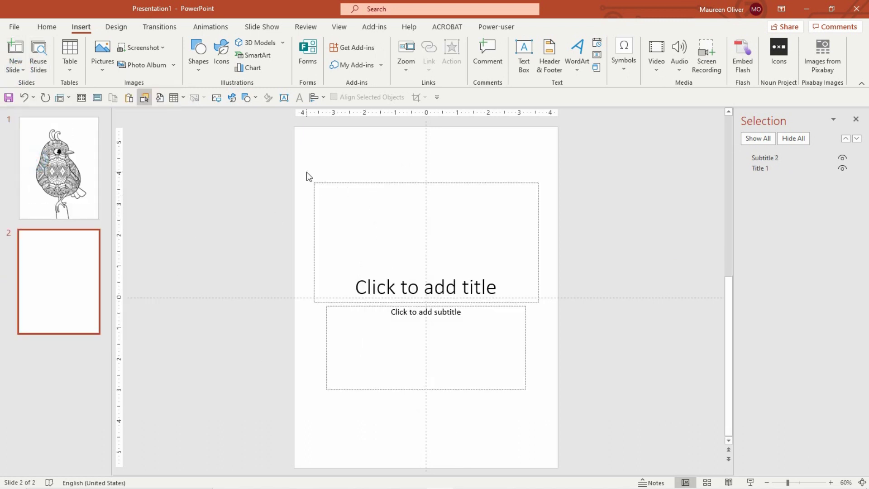
{"action": "left_click_drag", "start_coordinate": [306, 172], "coordinate": [576, 465]}
{"action": "key", "text": "Delete"}
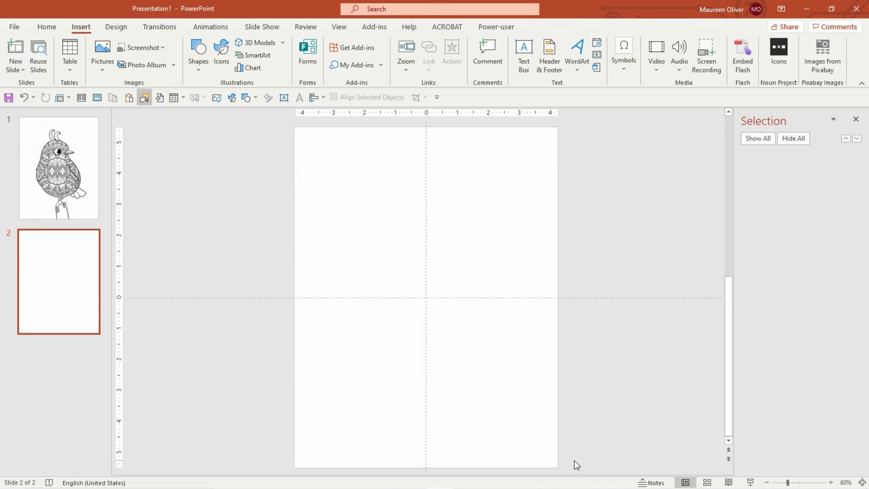
- Insert the A21-1YOUFILLIT.png flying bird drawing onto the new slide
{"action": "left_click", "coordinate": [217, 99]}
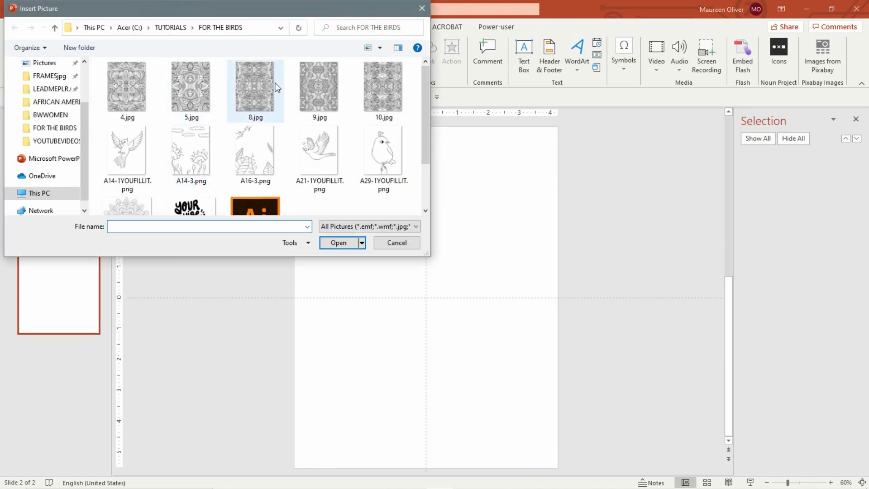
{"action": "left_click", "coordinate": [134, 85]}
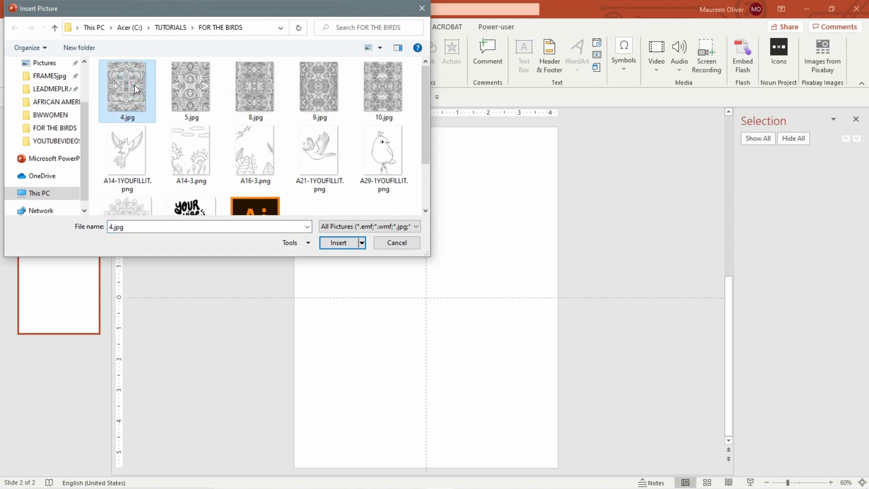
{"action": "left_click", "coordinate": [312, 159], "text": "ctrl"}
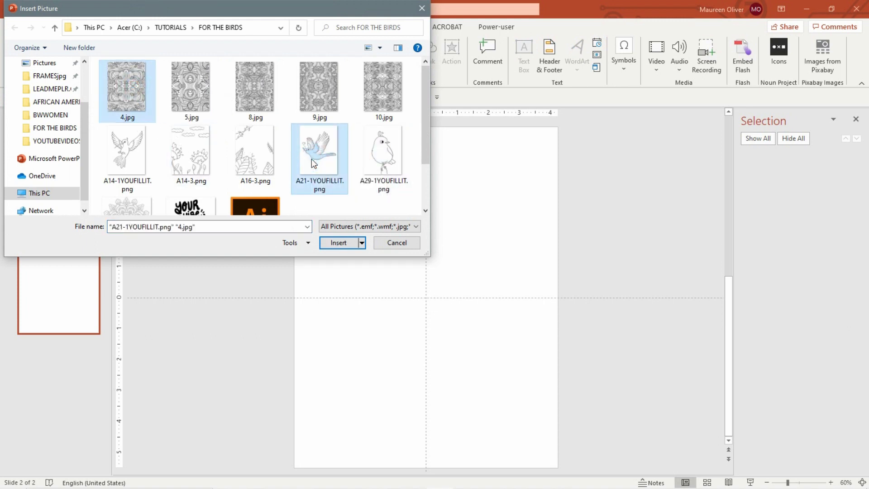
{"action": "double_click", "coordinate": [311, 159]}
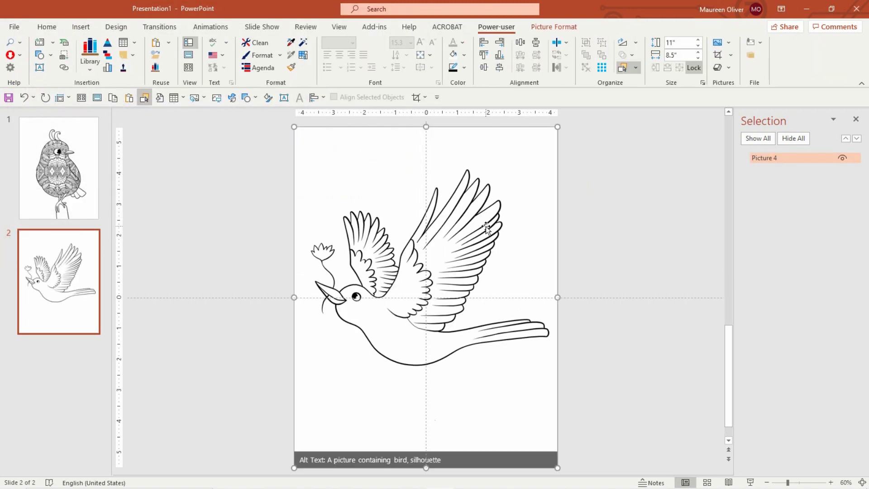
- Insert the 4.jpg swirl pattern at full slide size, 11" by 8.5", on slide 2
{"action": "left_click", "coordinate": [606, 234]}
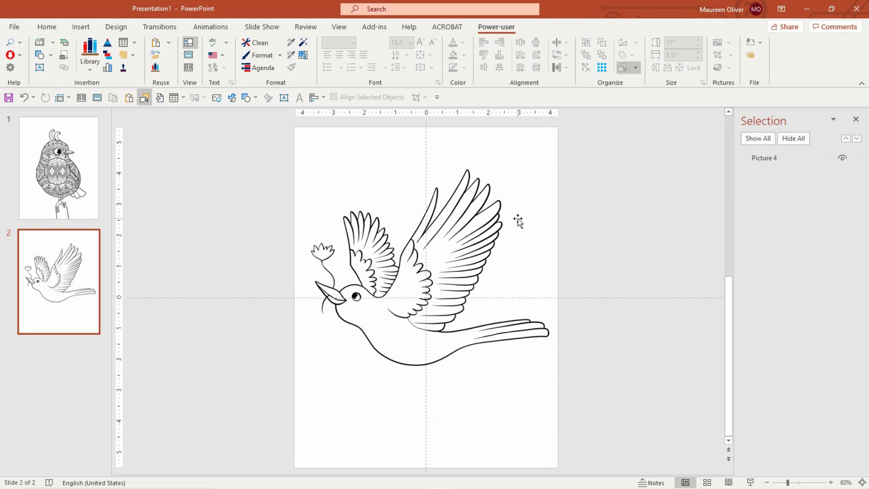
{"action": "left_click", "coordinate": [216, 98]}
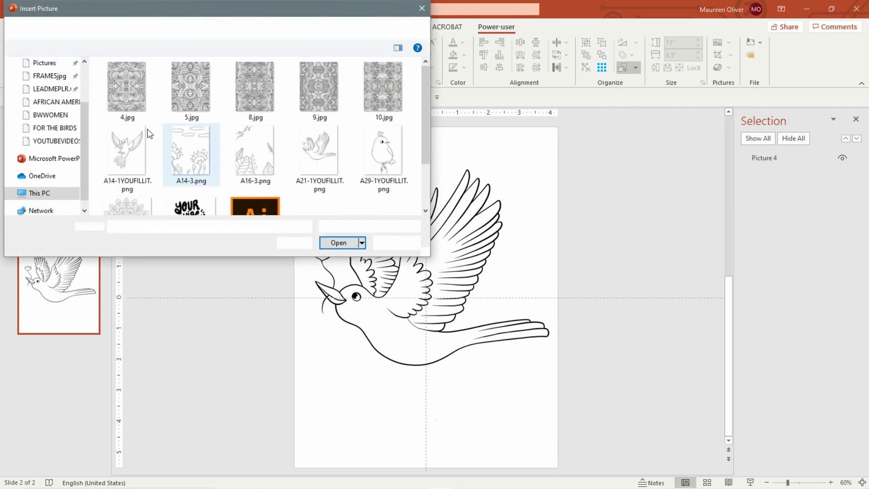
{"action": "double_click", "coordinate": [132, 98]}
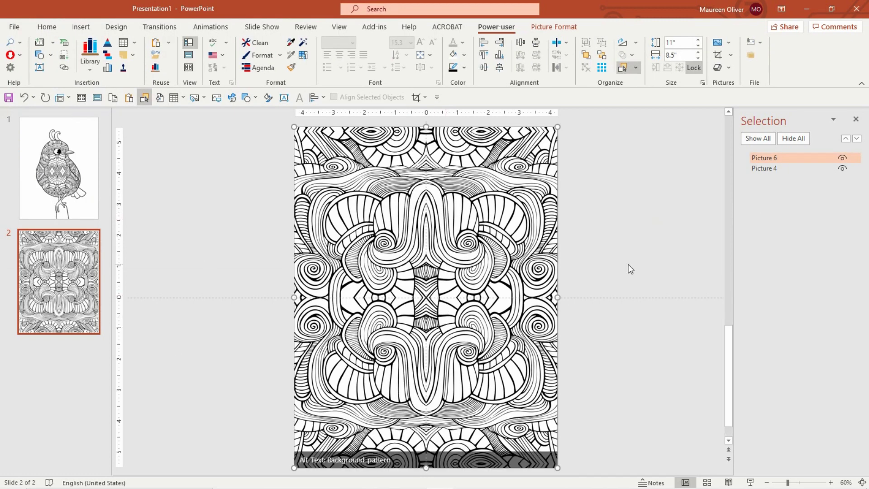
- Send the pattern to back, shrink it to 9.13" × 7.05", and position it under the bird
{"action": "left_click", "coordinate": [554, 27]}
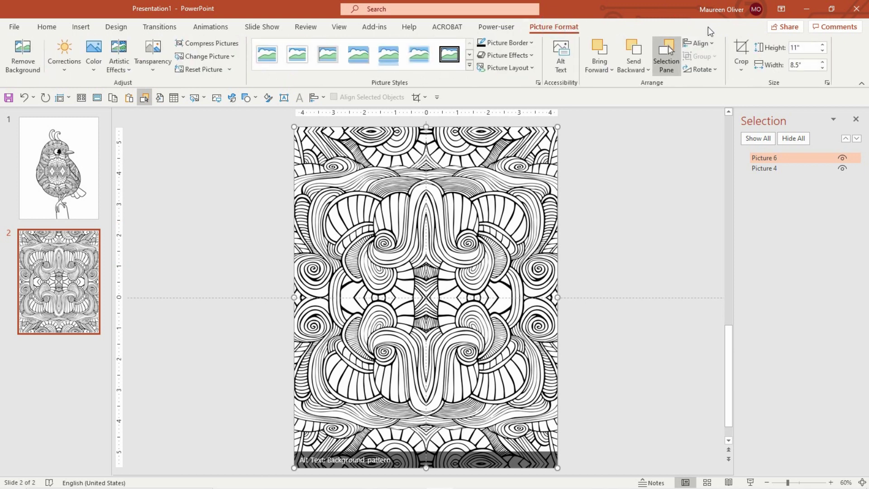
{"action": "left_click", "coordinate": [648, 70]}
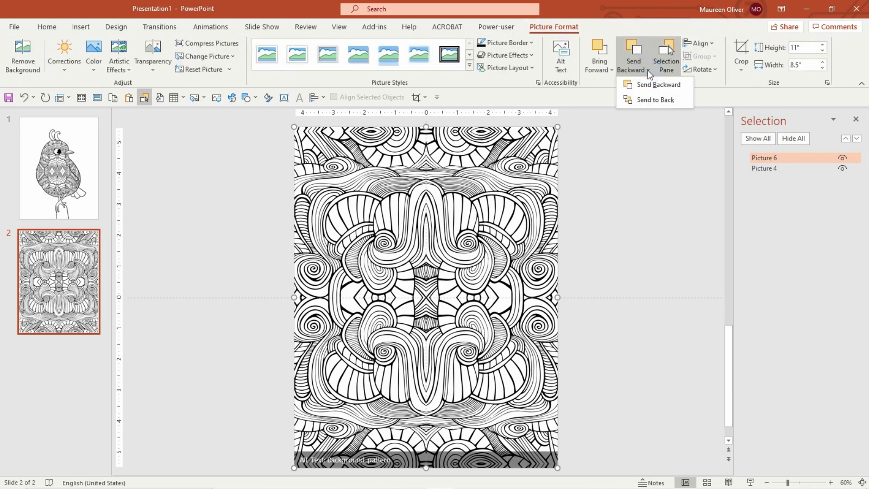
{"action": "left_click", "coordinate": [648, 100]}
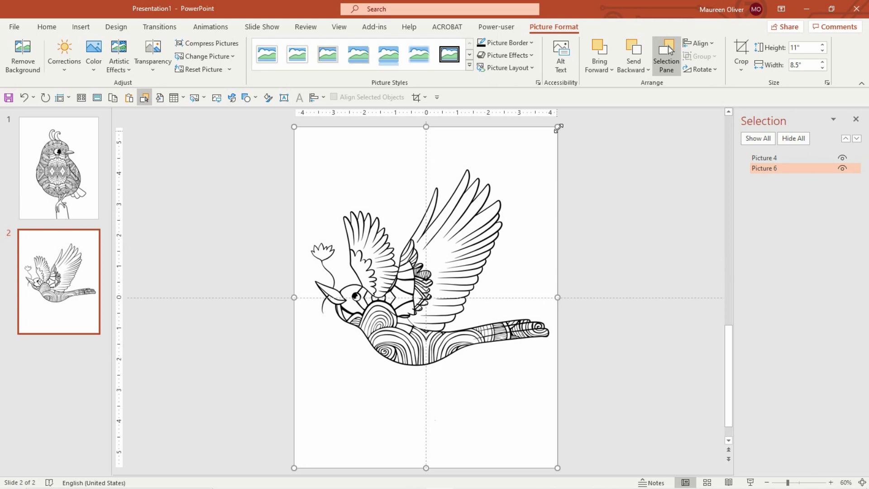
{"action": "left_click_drag", "start_coordinate": [560, 125], "coordinate": [513, 192]}
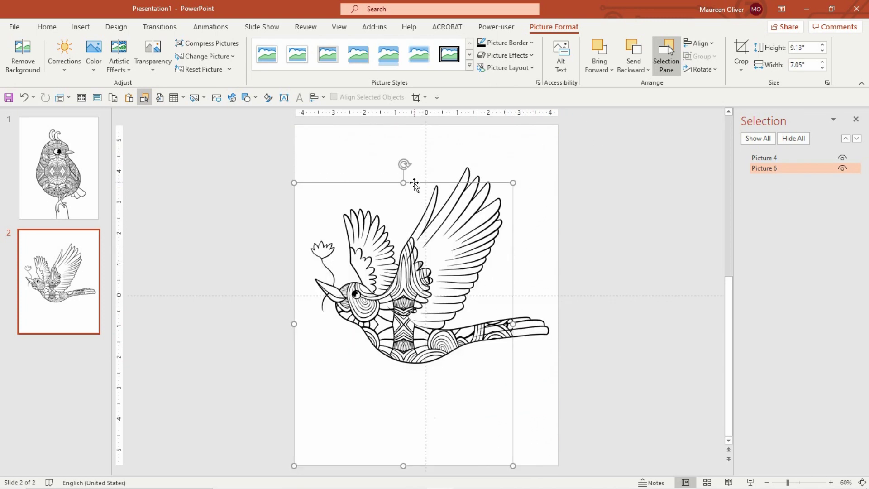
{"action": "left_click_drag", "start_coordinate": [413, 182], "coordinate": [453, 156]}
- Add a Title Slide layout as slide 3 and delete its title and subtitle placeholders
{"action": "left_click", "coordinate": [602, 217]}
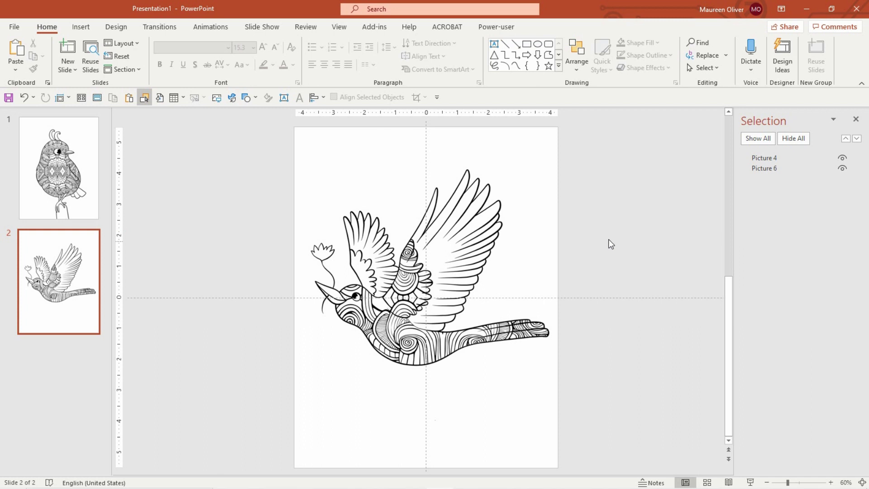
{"action": "left_click", "coordinate": [77, 27]}
{"action": "left_click", "coordinate": [18, 69]}
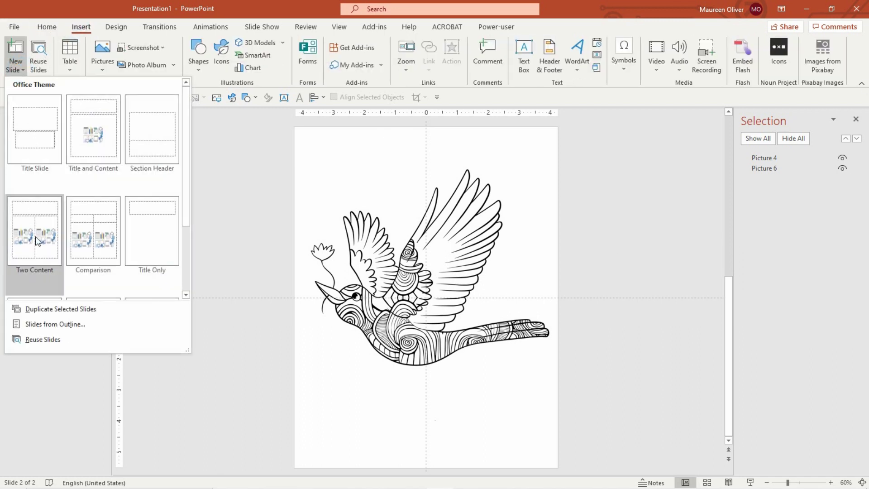
{"action": "left_click", "coordinate": [34, 131]}
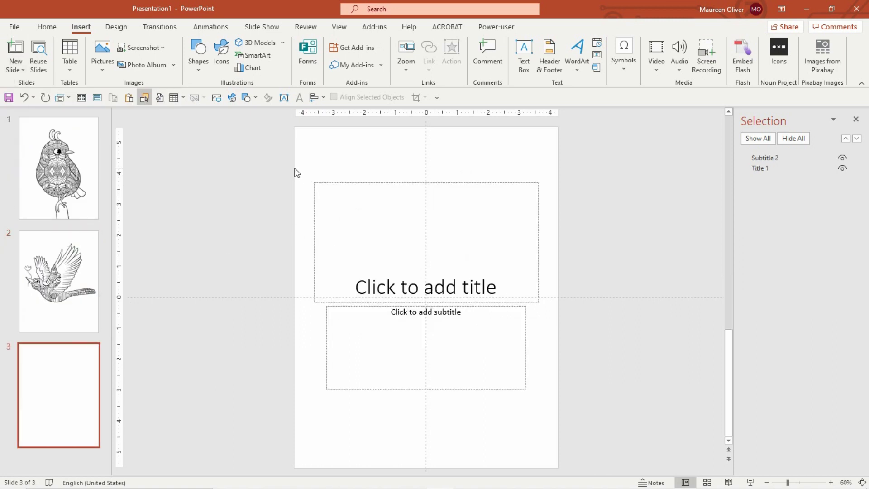
{"action": "left_click_drag", "start_coordinate": [301, 172], "coordinate": [606, 463]}
{"action": "key", "text": "Delete"}
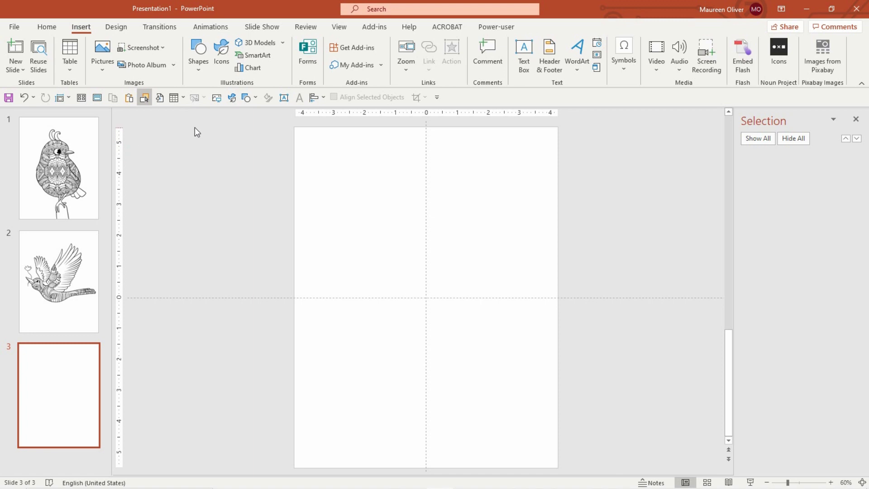
- Insert A14-3.png as a full-slide clouds-and-flowers outline drawing on slide 3
{"action": "left_click", "coordinate": [216, 101]}
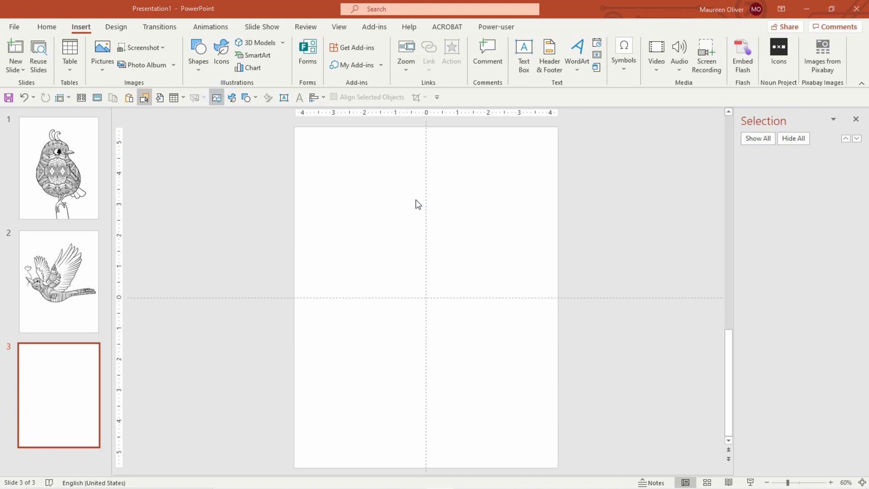
{"action": "scroll", "coordinate": [268, 163], "scroll_direction": "down", "scroll_amount": 2}
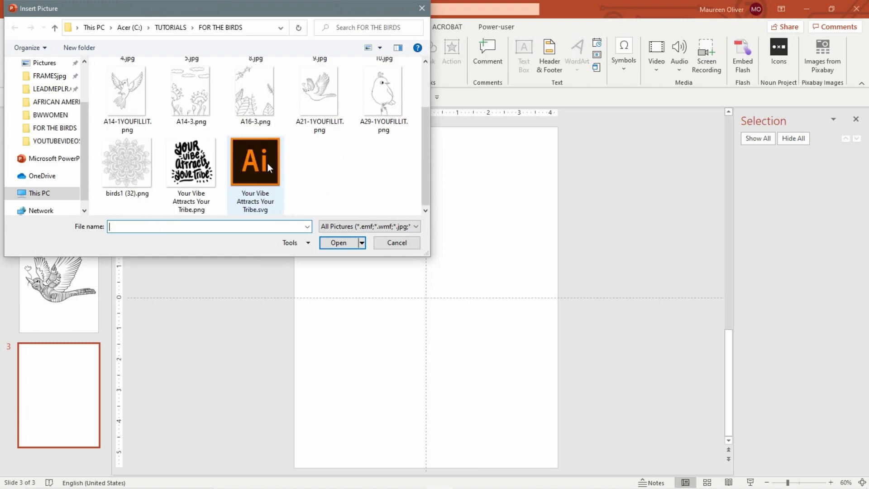
{"action": "scroll", "coordinate": [267, 163], "scroll_direction": "up", "scroll_amount": 2}
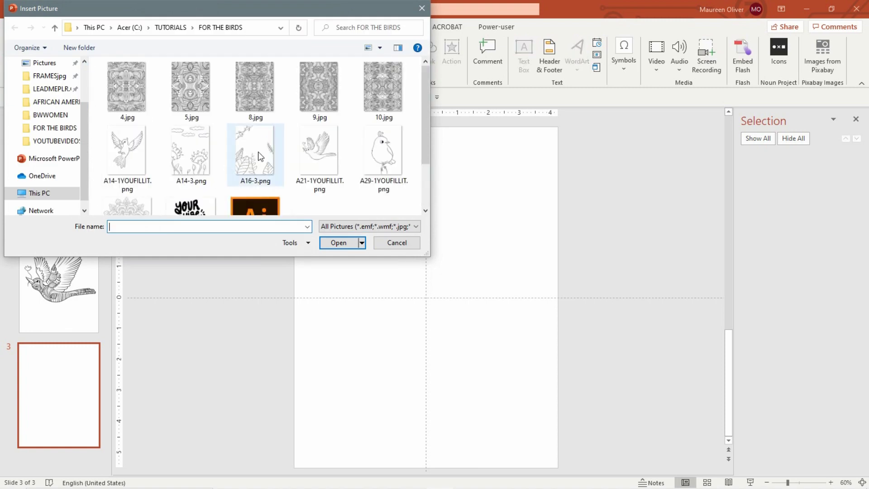
{"action": "double_click", "coordinate": [208, 138]}
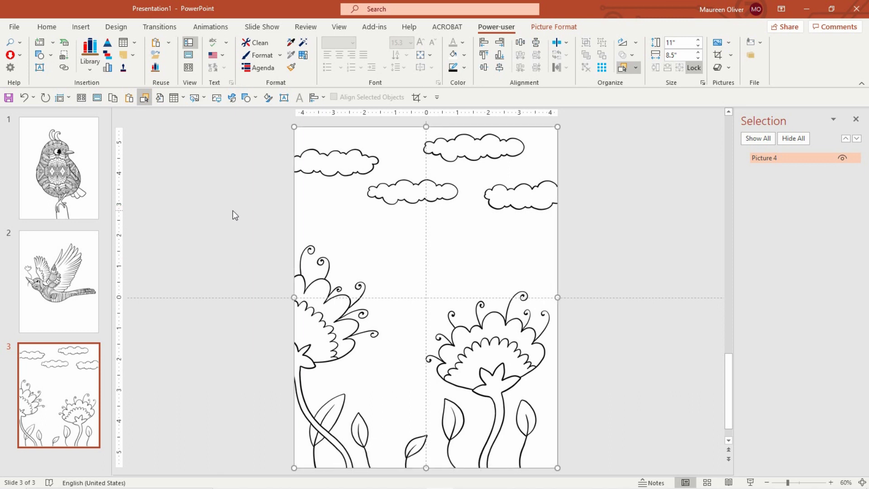
{"action": "left_click", "coordinate": [232, 210]}
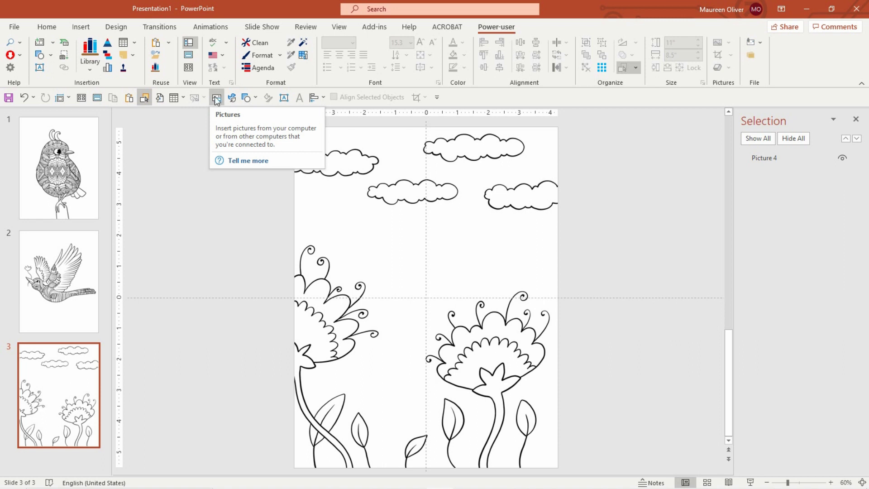
- Insert the 'Your Vibe Attracts Your Tribe' lettering, shrink it to 5.54" square, and place it over the flowers
{"action": "left_click", "coordinate": [216, 98]}
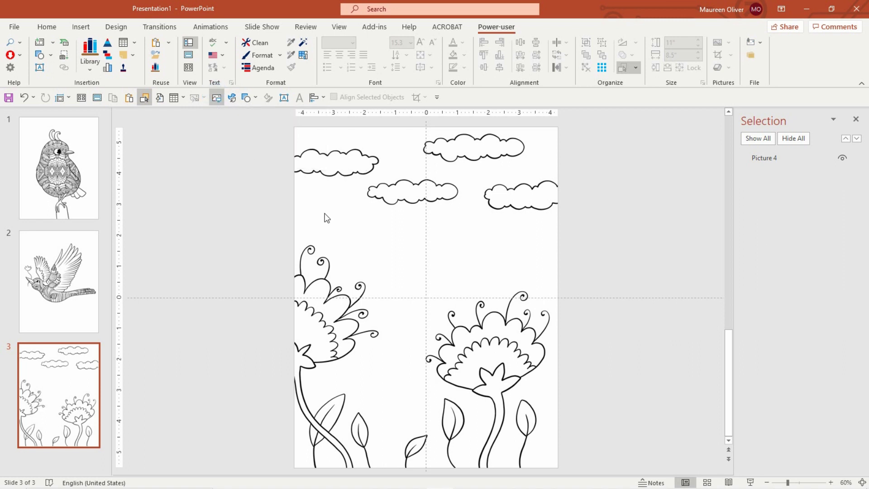
{"action": "scroll", "coordinate": [267, 190], "scroll_direction": "down", "scroll_amount": 1}
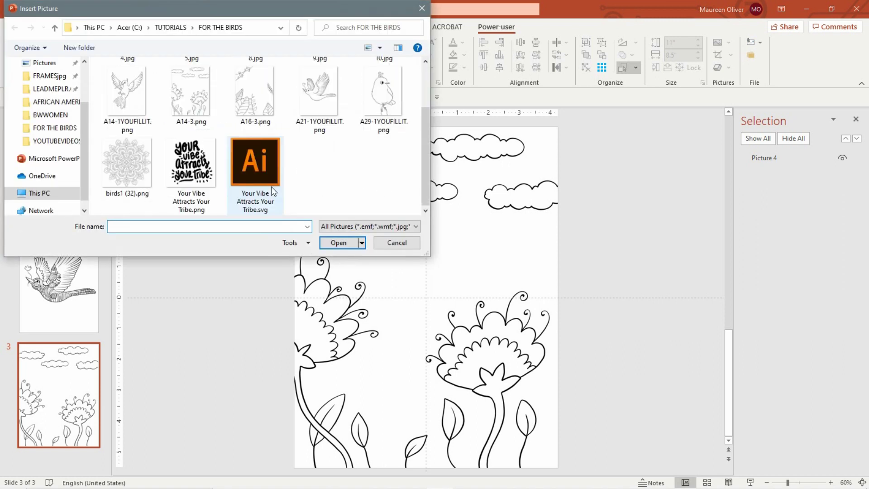
{"action": "double_click", "coordinate": [184, 166]}
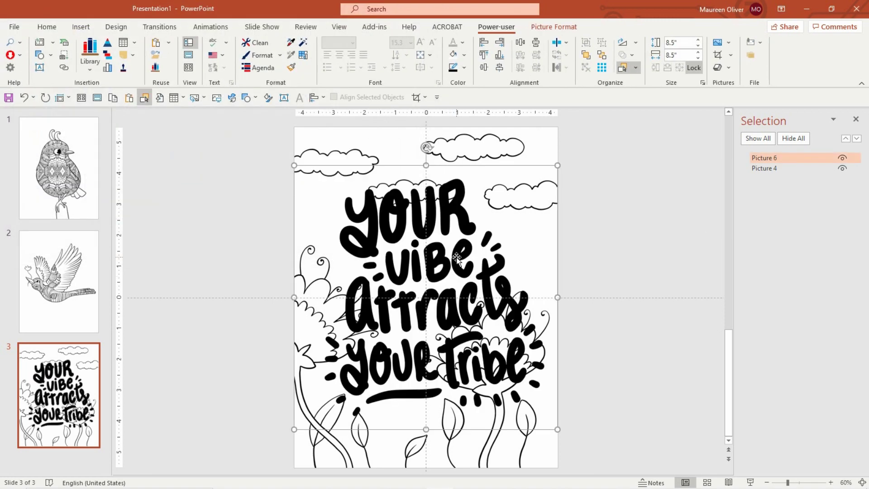
{"action": "left_click_drag", "start_coordinate": [456, 253], "coordinate": [456, 225]}
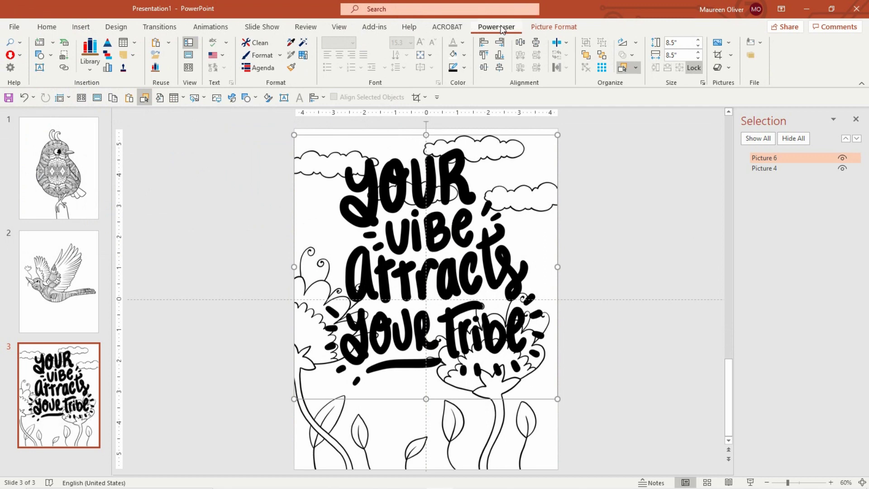
{"action": "left_click", "coordinate": [557, 27]}
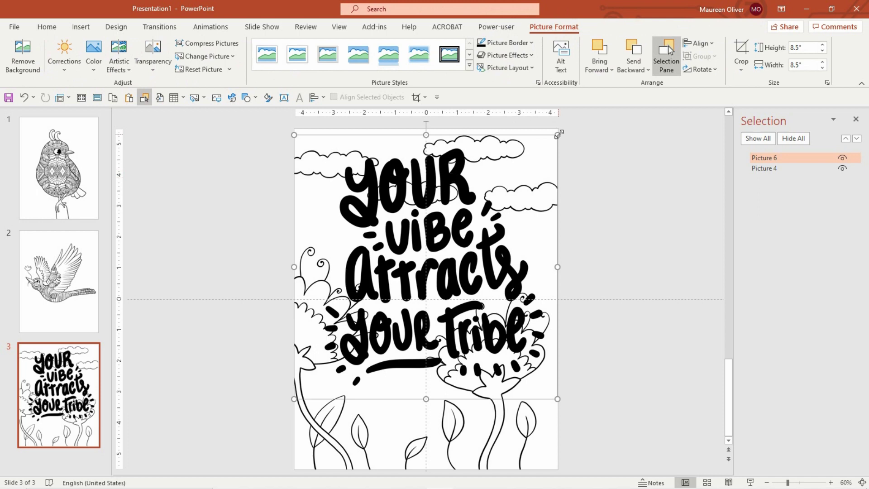
{"action": "left_click_drag", "start_coordinate": [558, 135], "coordinate": [459, 225]}
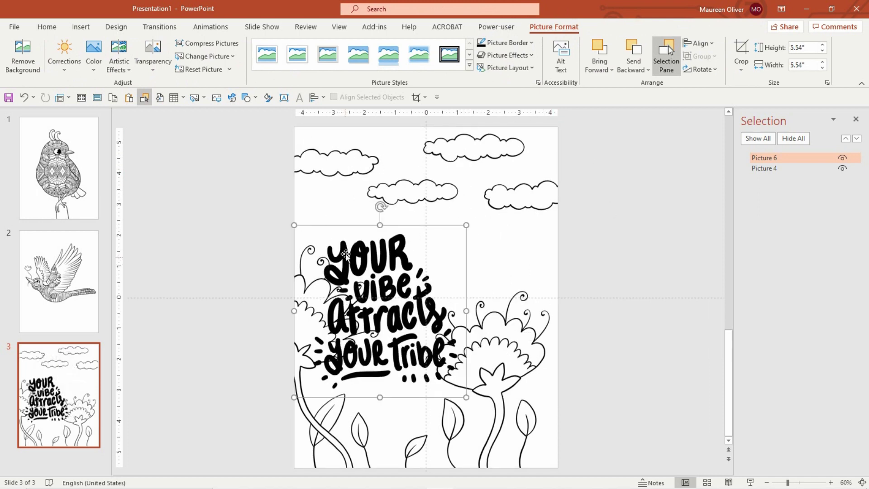
{"action": "left_click_drag", "start_coordinate": [346, 253], "coordinate": [351, 270]}
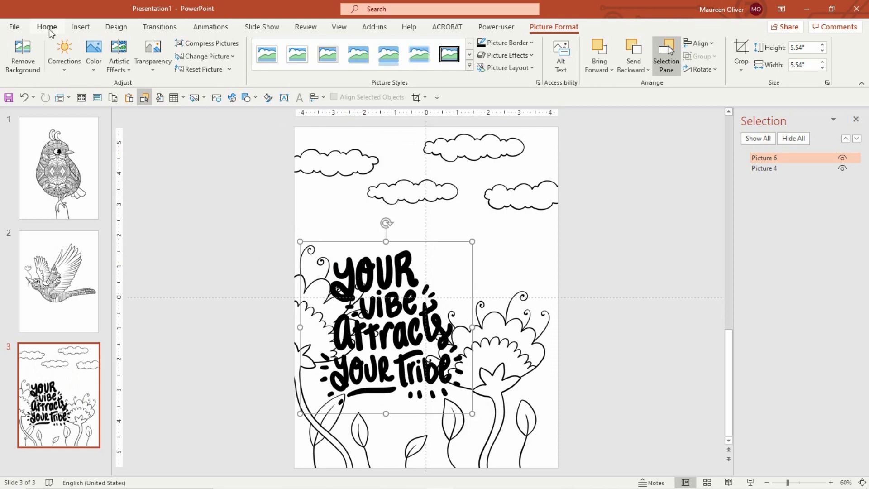
- Draw a full-width rectangle across the top of slide 3 covering the clouds
{"action": "left_click", "coordinate": [73, 27]}
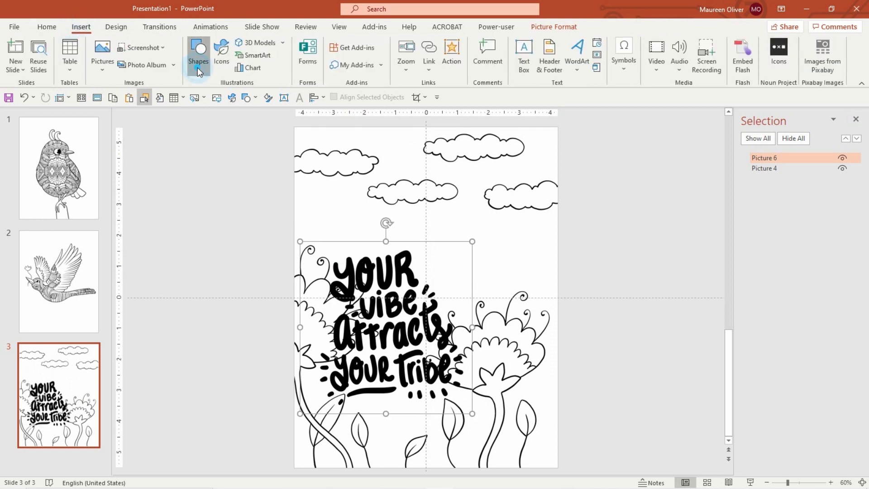
{"action": "left_click", "coordinate": [197, 67]}
{"action": "left_click", "coordinate": [219, 98]}
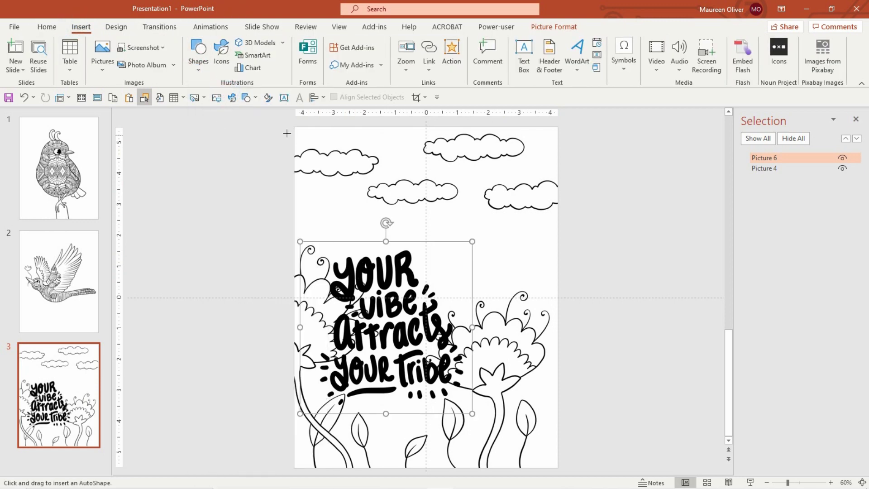
{"action": "left_click_drag", "start_coordinate": [294, 128], "coordinate": [557, 221]}
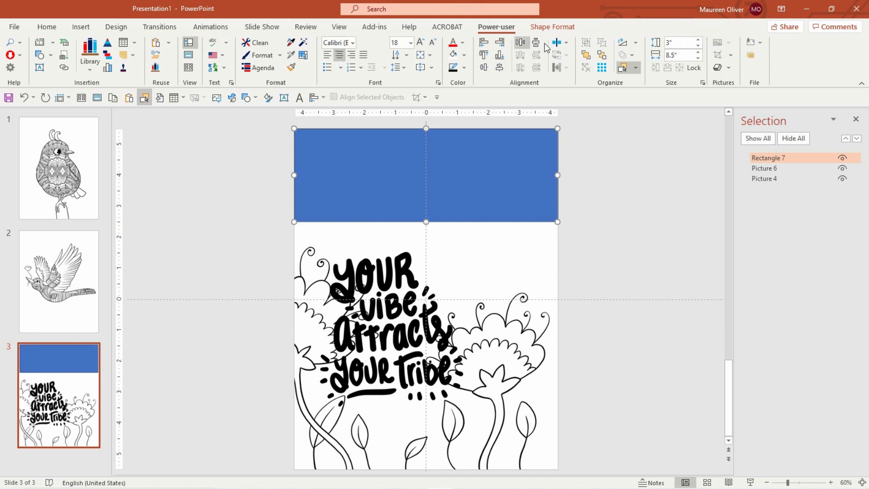
- Give the rectangle a white fill and no outline
{"action": "left_click", "coordinate": [556, 29]}
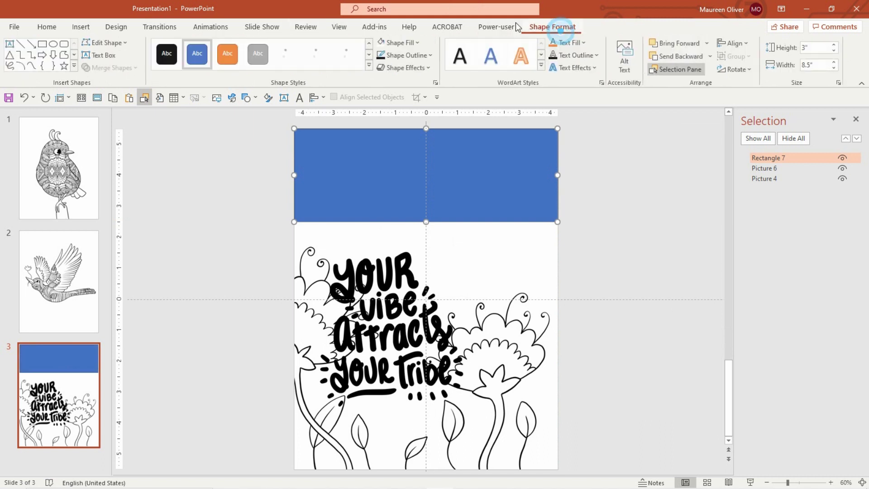
{"action": "left_click", "coordinate": [382, 43]}
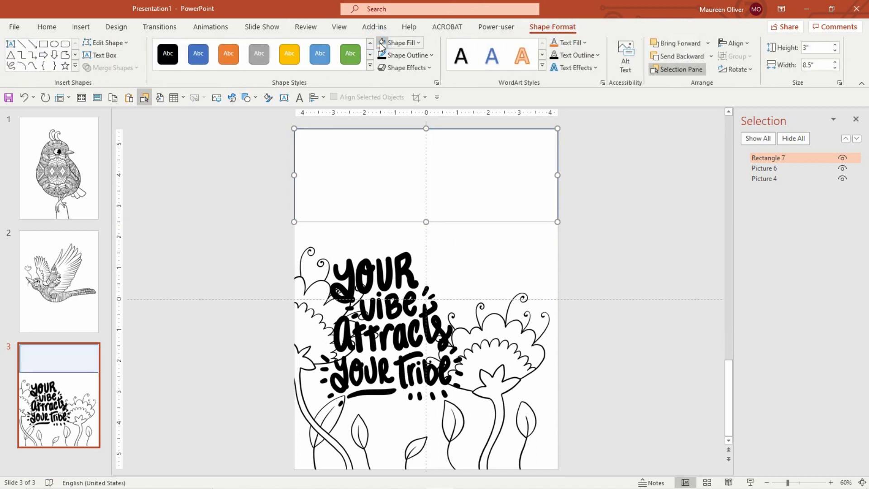
{"action": "left_click", "coordinate": [431, 54]}
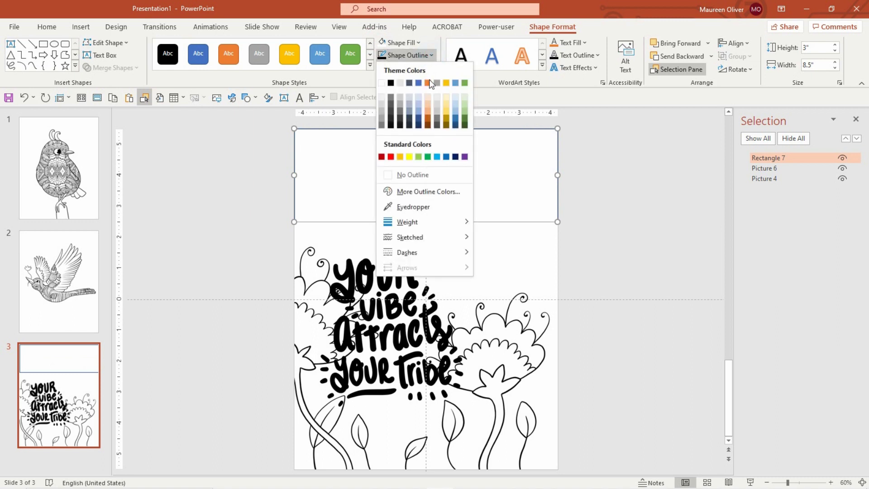
{"action": "left_click", "coordinate": [414, 175]}
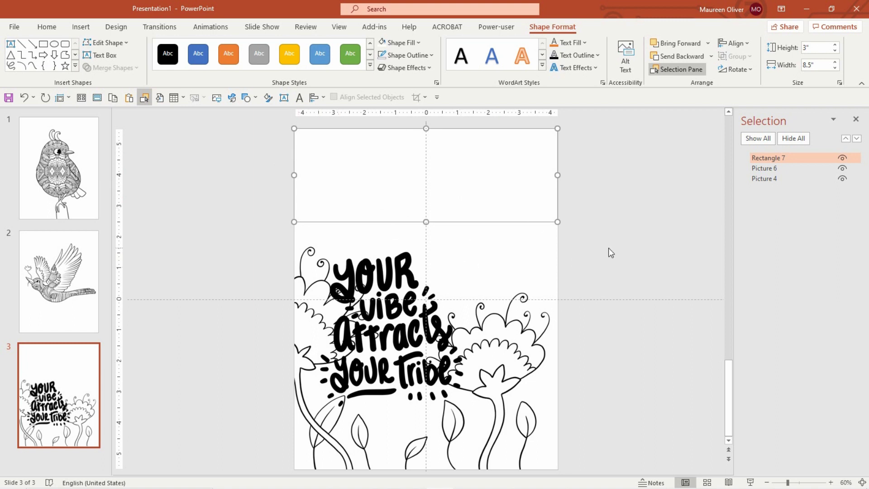
- Group the white Rectangle 7 with the flower background Picture 4
{"action": "left_click", "coordinate": [783, 168]}
{"action": "left_click", "coordinate": [786, 157]}
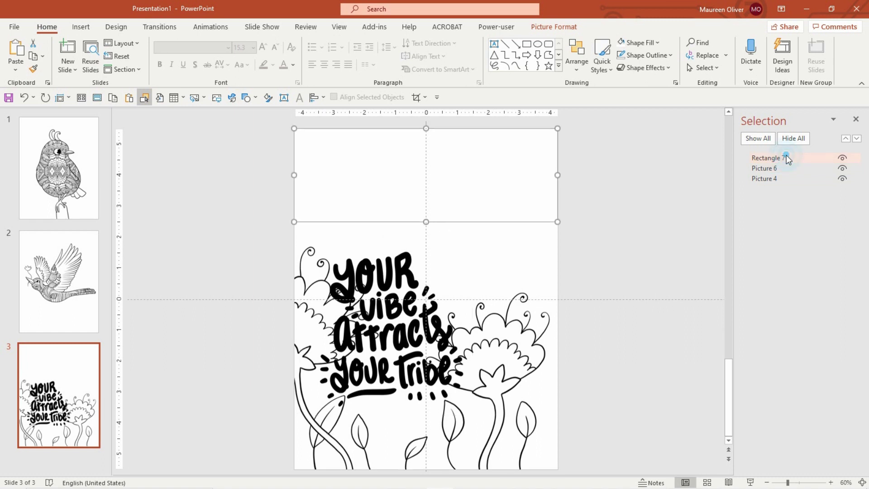
{"action": "left_click", "coordinate": [776, 179], "text": "ctrl"}
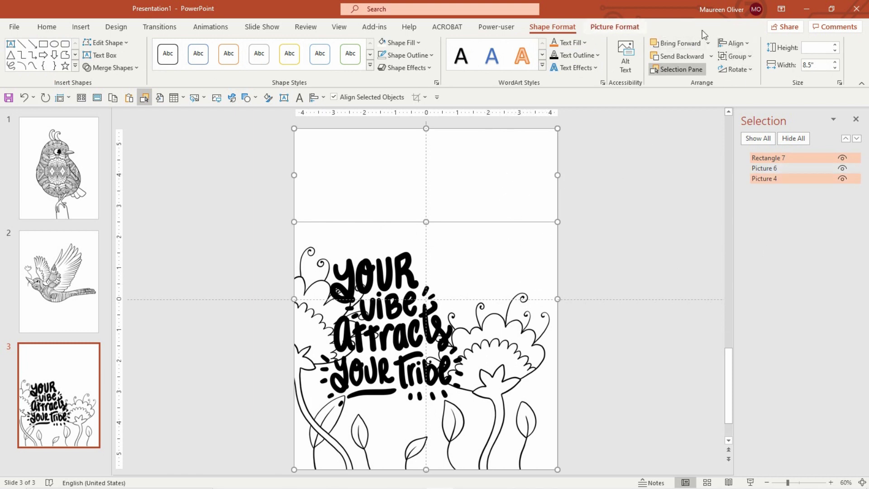
{"action": "left_click", "coordinate": [751, 56]}
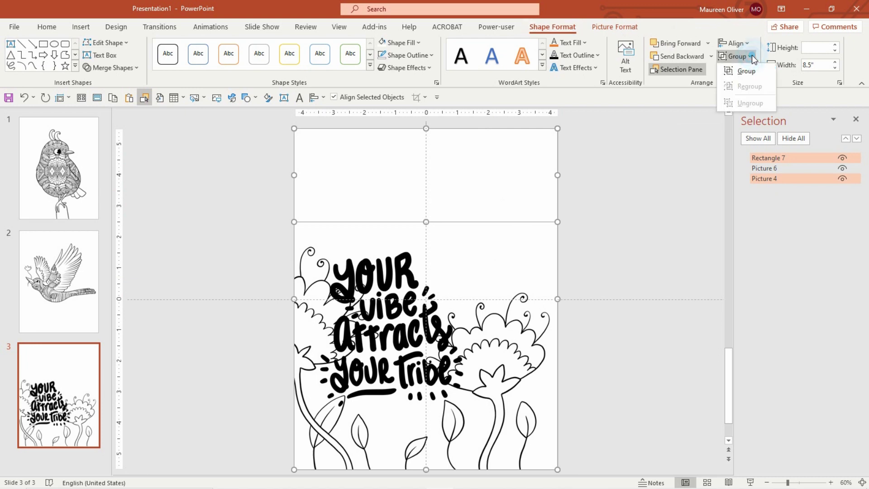
{"action": "left_click", "coordinate": [752, 71]}
{"action": "mouse_move", "coordinate": [528, 161]}
{"action": "left_mouse_down"}
{"action": "mouse_move", "coordinate": [663, 165]}
{"action": "mouse_move", "coordinate": [435, 157]}
{"action": "mouse_move", "coordinate": [433, 132]}
{"action": "mouse_move", "coordinate": [509, 130]}
{"action": "mouse_move", "coordinate": [529, 166]}
{"action": "left_mouse_up"}
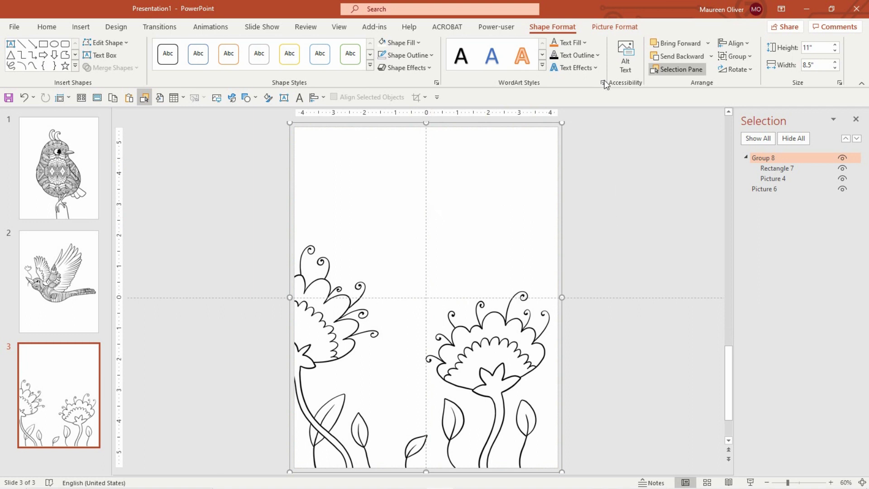
- Send the group behind the lettering and move the lettering up to the top
{"action": "left_click", "coordinate": [712, 57]}
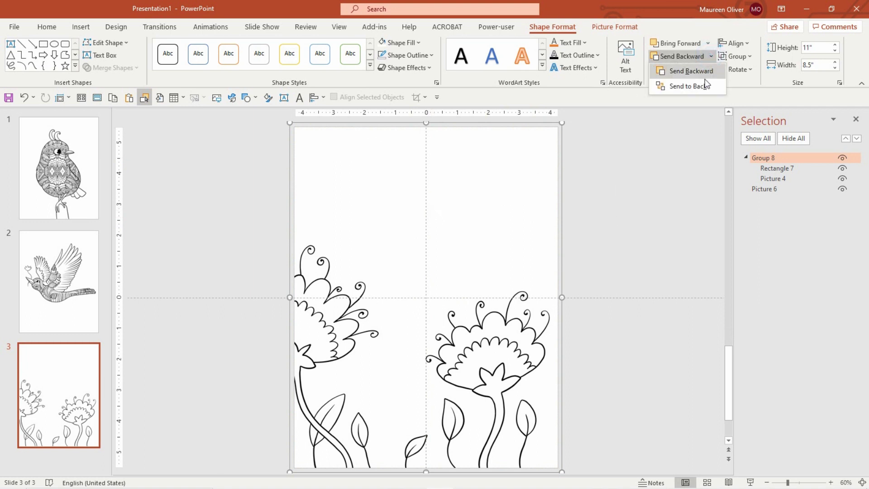
{"action": "left_click", "coordinate": [704, 82]}
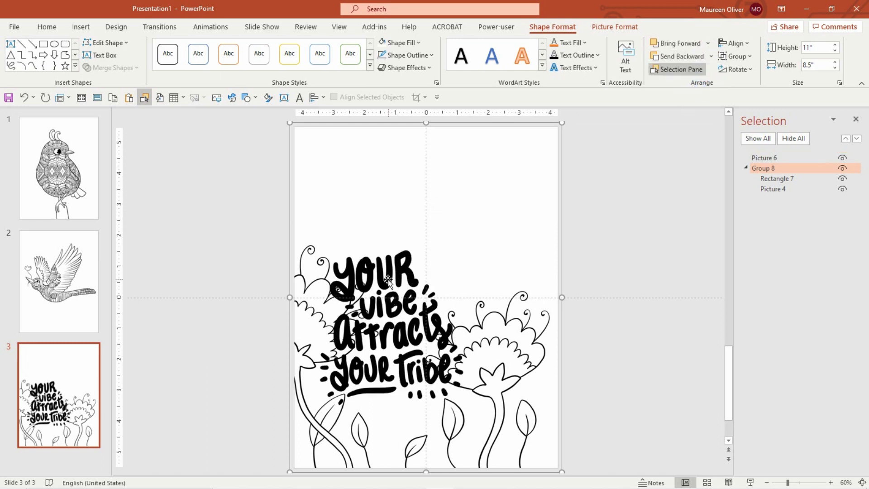
{"action": "left_click_drag", "start_coordinate": [395, 281], "coordinate": [434, 172]}
{"action": "left_click", "coordinate": [582, 196]}
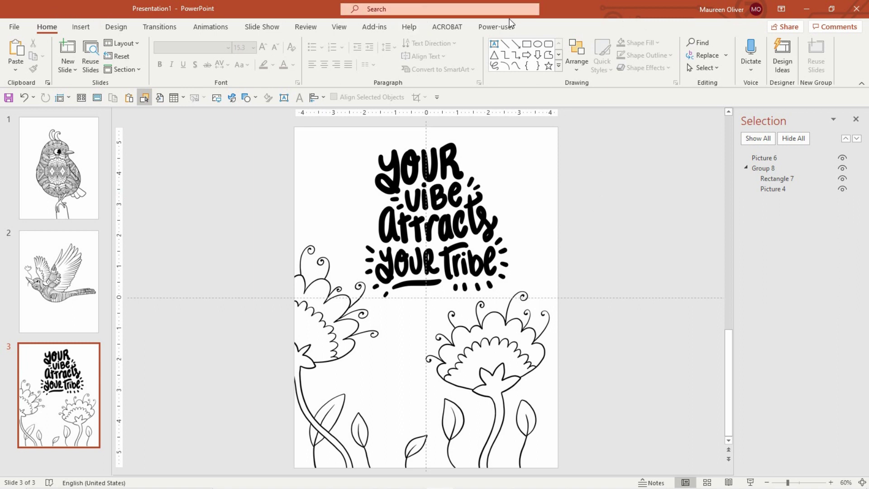
- Recolor the quote lettering picture with the Washout effect, turning it pale grey
{"action": "left_click", "coordinate": [433, 168]}
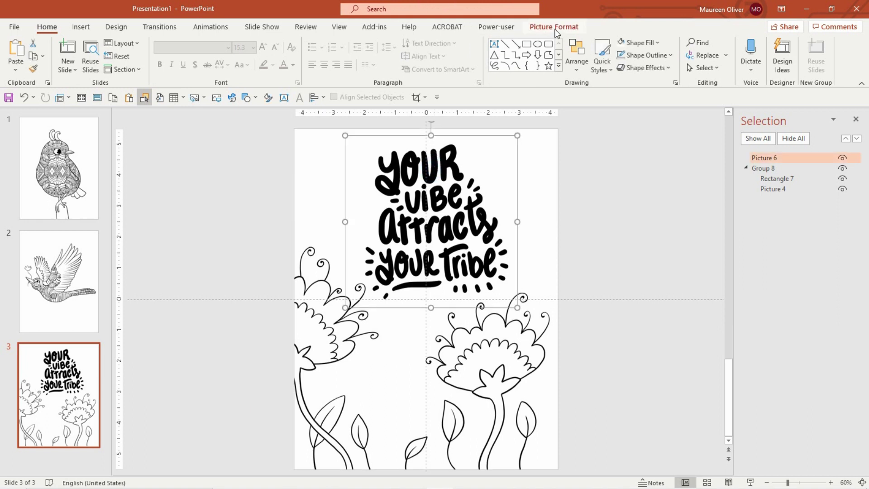
{"action": "left_click", "coordinate": [555, 28]}
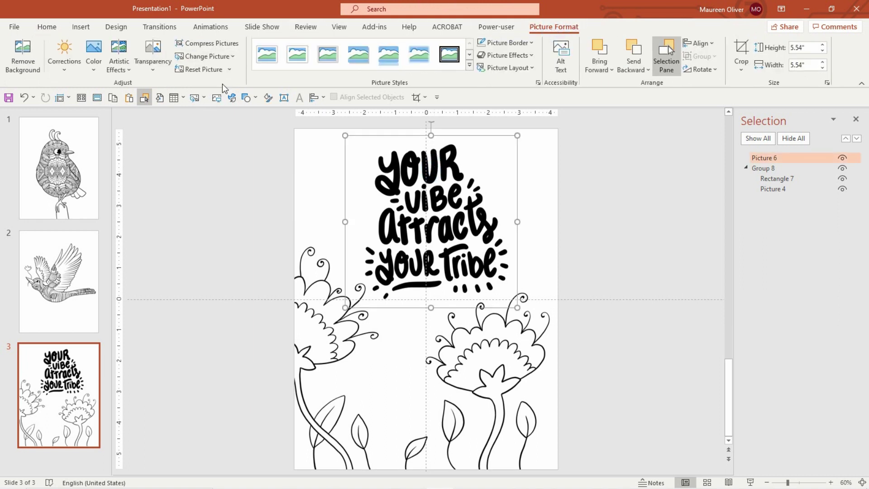
{"action": "left_click", "coordinate": [93, 73]}
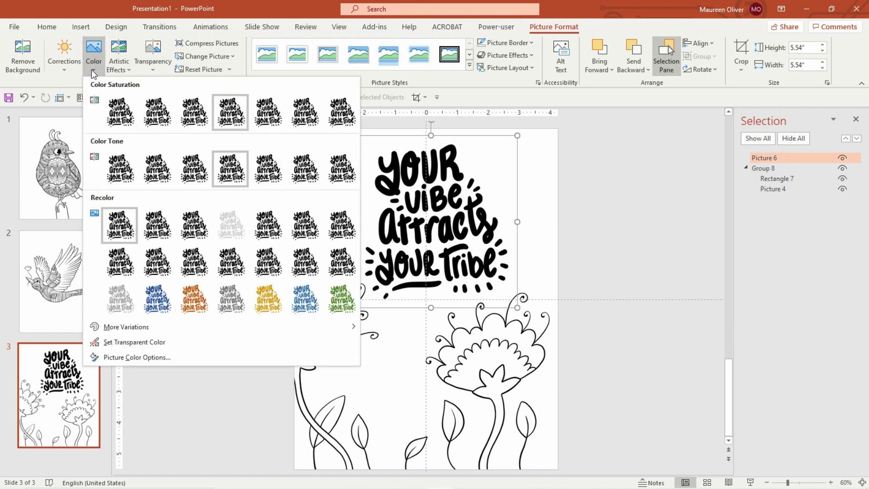
{"action": "left_click", "coordinate": [228, 223]}
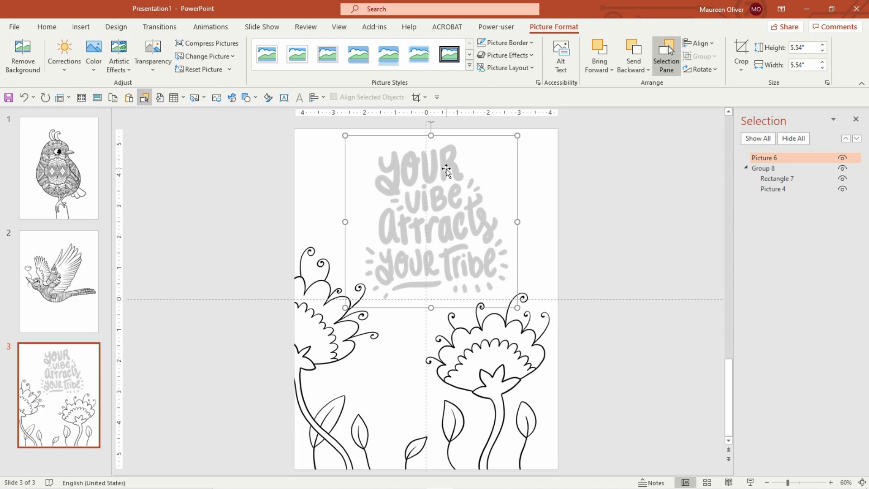
- Delete the old lettering and select Your Vibe Attracts Your Tribe.svg in the FOR THE BIRDS folder
{"action": "key", "text": "Delete"}
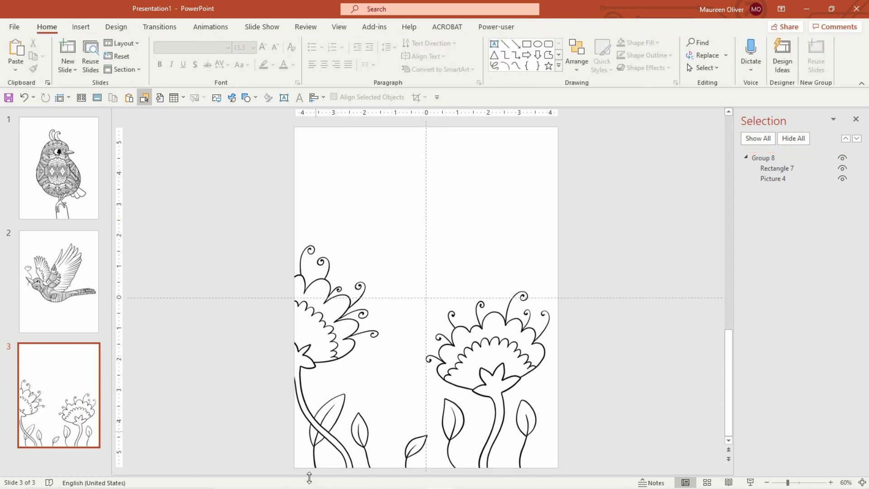
{"action": "mouse_move", "coordinate": [254, 485]}
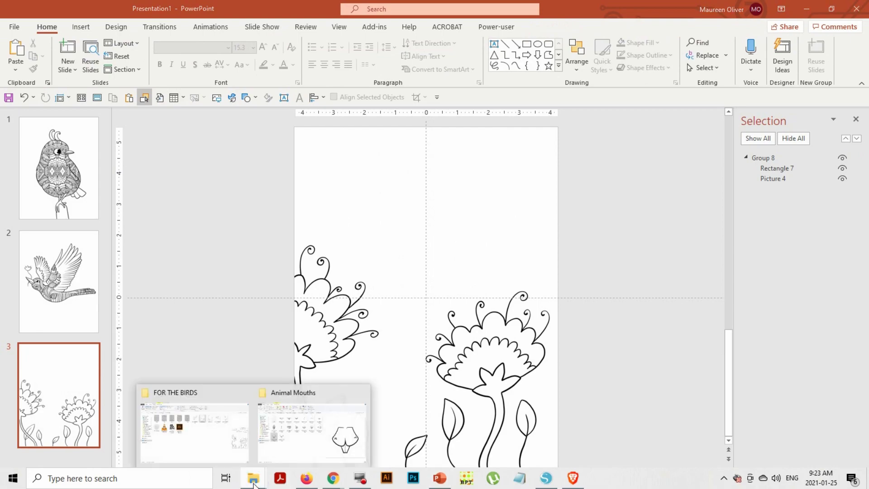
{"action": "left_click", "coordinate": [285, 439]}
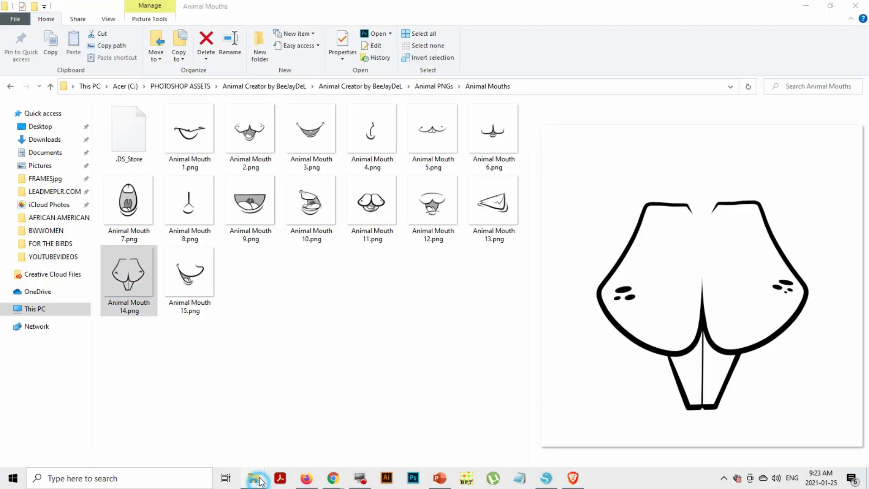
{"action": "left_click", "coordinate": [205, 433]}
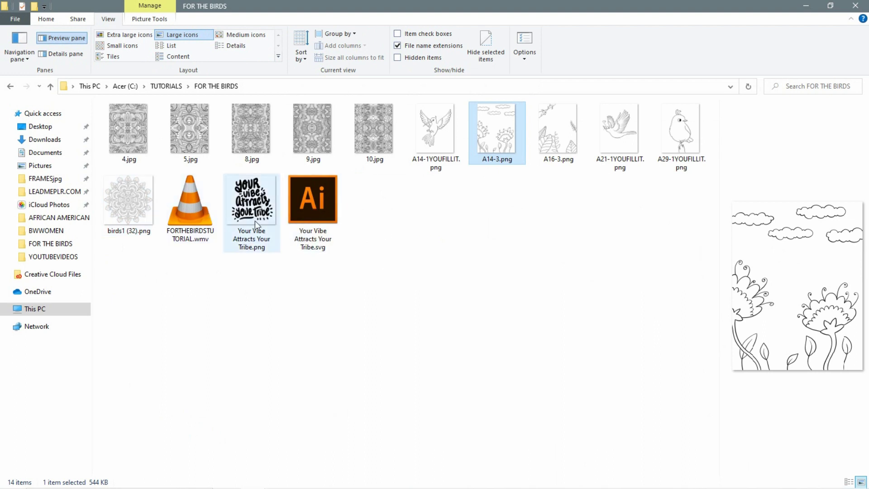
{"action": "left_click", "coordinate": [236, 246]}
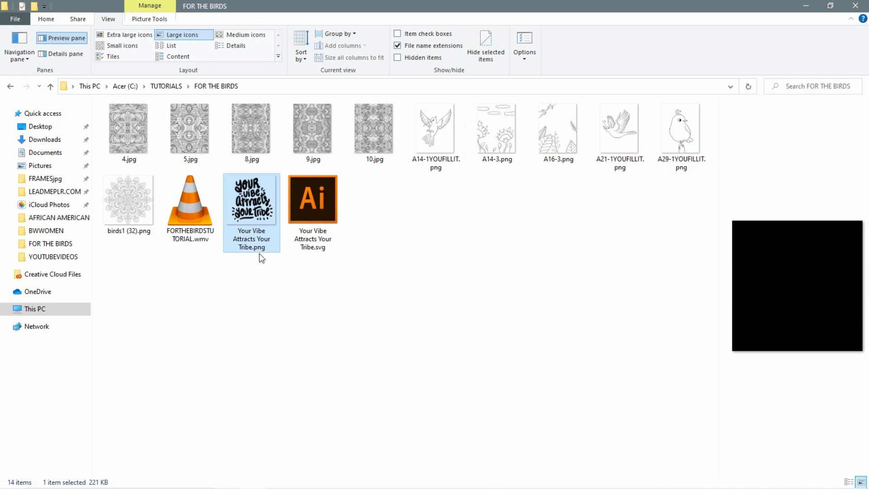
{"action": "left_click", "coordinate": [316, 209]}
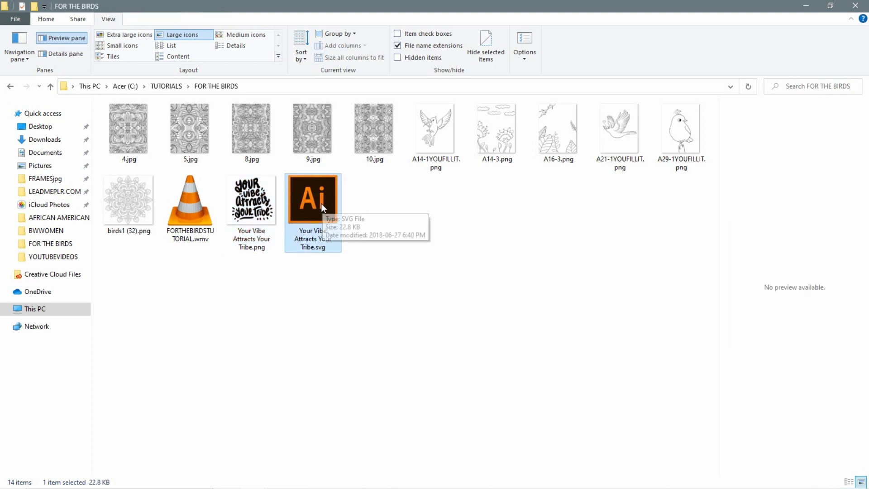
- Drag the SVG onto slide 3, shrink it to 5.08 inches, and place it above the flowers
{"action": "left_click_drag", "start_coordinate": [321, 203], "coordinate": [461, 177]}
{"action": "left_click_drag", "start_coordinate": [543, 135], "coordinate": [464, 209]}
{"action": "left_click_drag", "start_coordinate": [402, 237], "coordinate": [437, 171]}
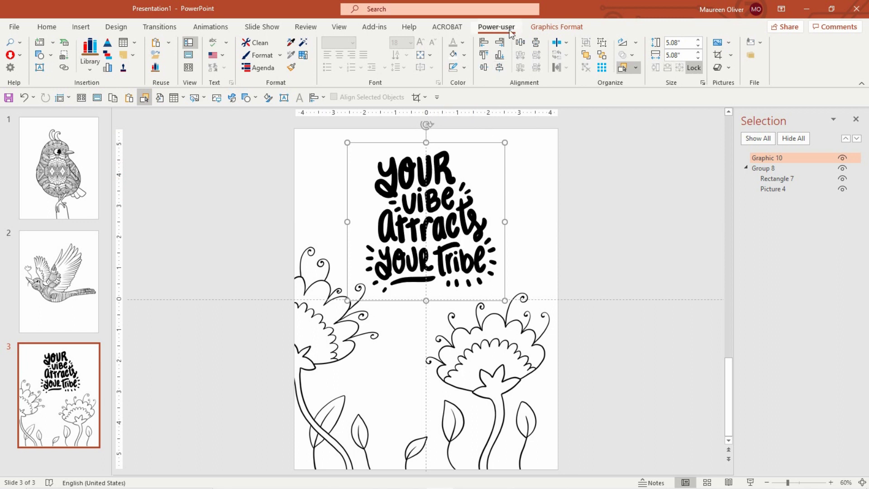
- Convert the Your Vibe Attracts Your Tribe graphic into freeform shapes with Convert to Shape
{"action": "left_click", "coordinate": [557, 27]}
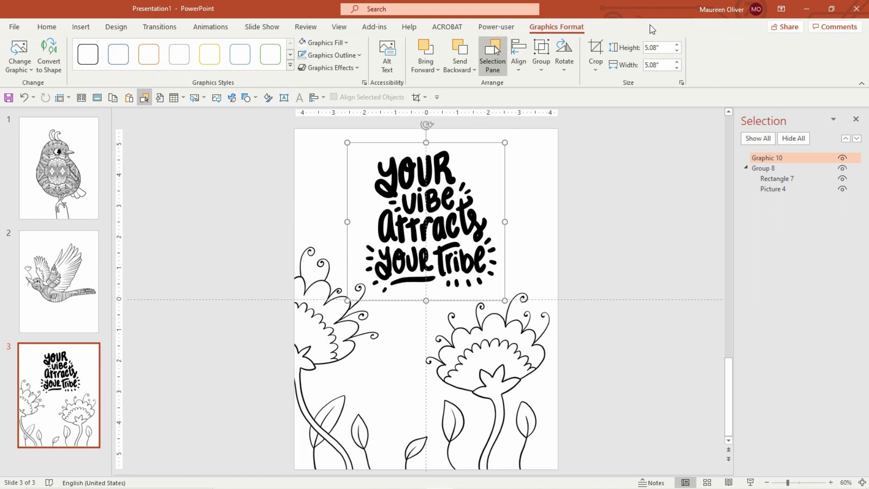
{"action": "left_click", "coordinate": [50, 64]}
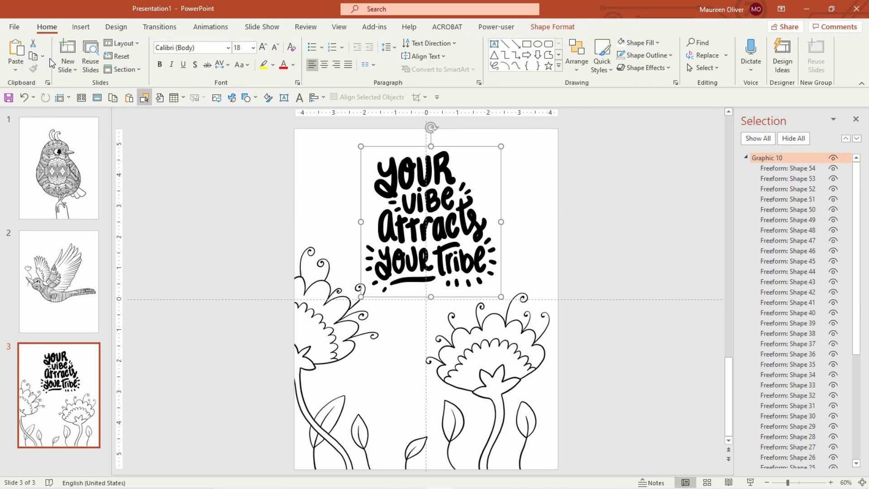
- Fill the quote lettering white
{"action": "left_click", "coordinate": [568, 28]}
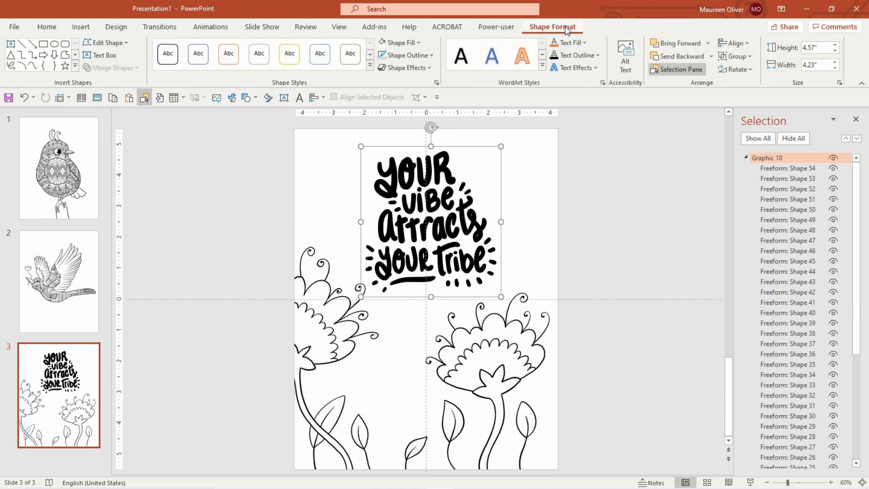
{"action": "left_click", "coordinate": [395, 44]}
{"action": "left_click", "coordinate": [382, 70]}
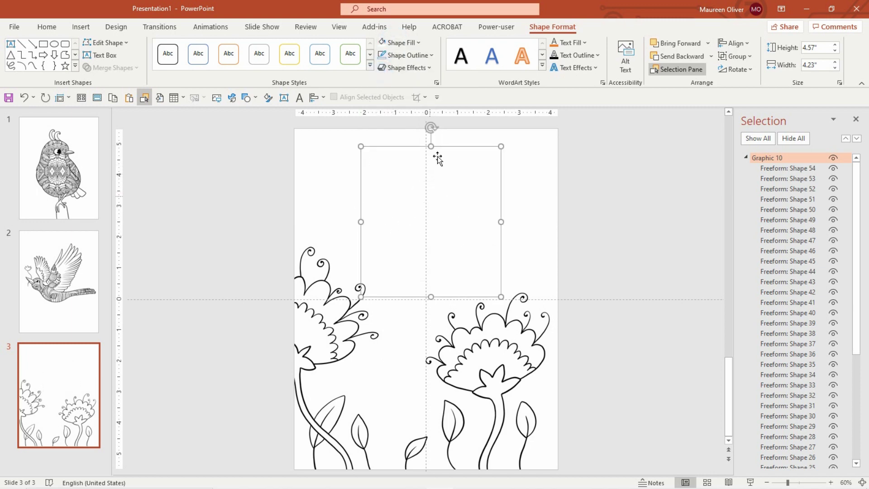
- Give the lettering black outlines and nudge it slightly up and left
{"action": "left_click", "coordinate": [431, 54]}
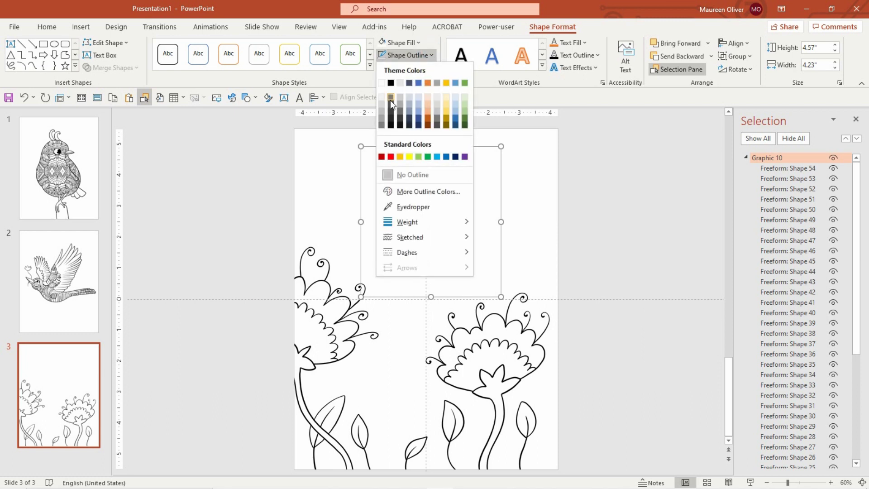
{"action": "left_click", "coordinate": [391, 83]}
{"action": "left_click", "coordinate": [233, 248]}
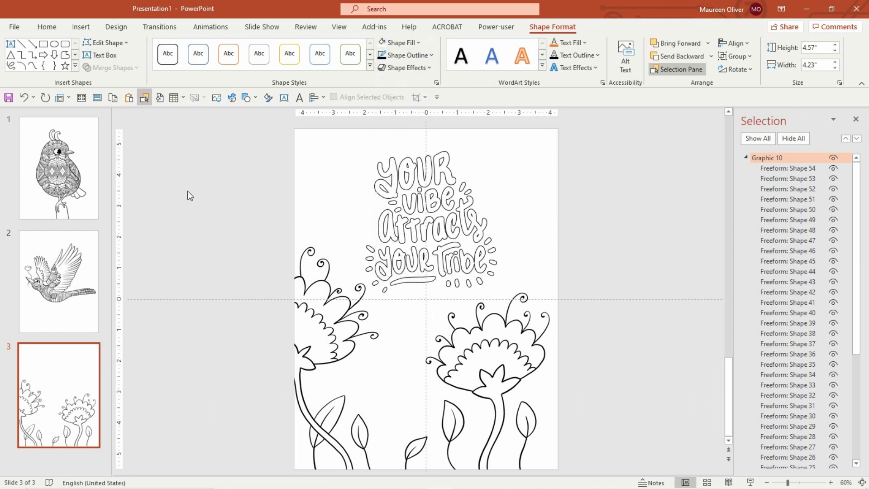
{"action": "left_click", "coordinate": [420, 213]}
{"action": "left_click_drag", "start_coordinate": [428, 211], "coordinate": [422, 199]}
{"action": "left_click", "coordinate": [198, 218]}
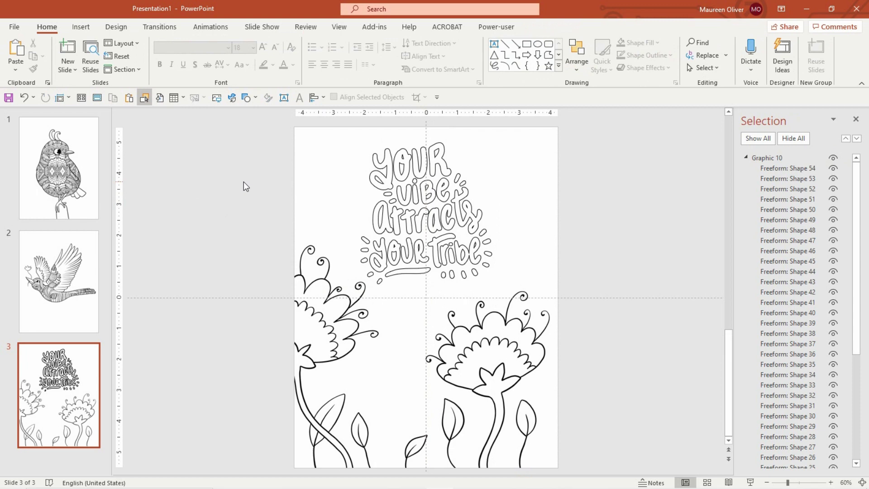
- Enlarge the outlined quote to about 5.55 by 4.97 inches and nudge it into place
{"action": "left_click", "coordinate": [470, 247]}
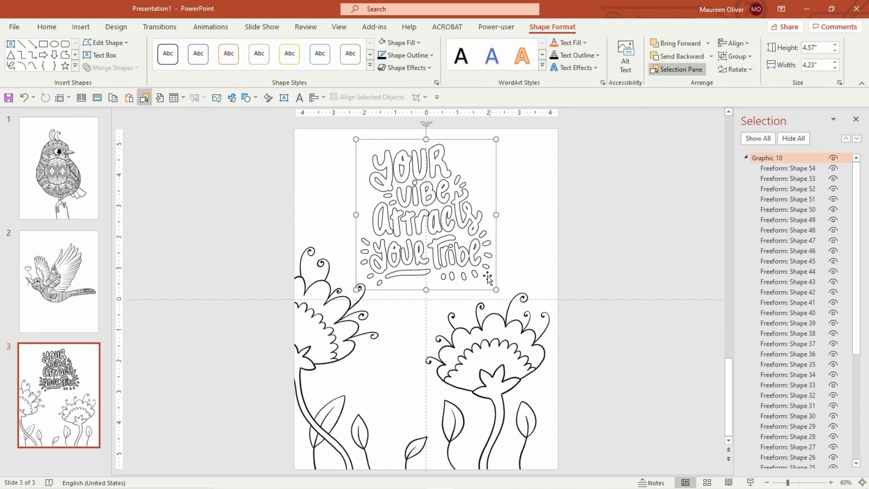
{"action": "left_click_drag", "start_coordinate": [497, 290], "coordinate": [519, 320]}
{"action": "left_click_drag", "start_coordinate": [442, 199], "coordinate": [441, 203]}
{"action": "left_click", "coordinate": [552, 41]}
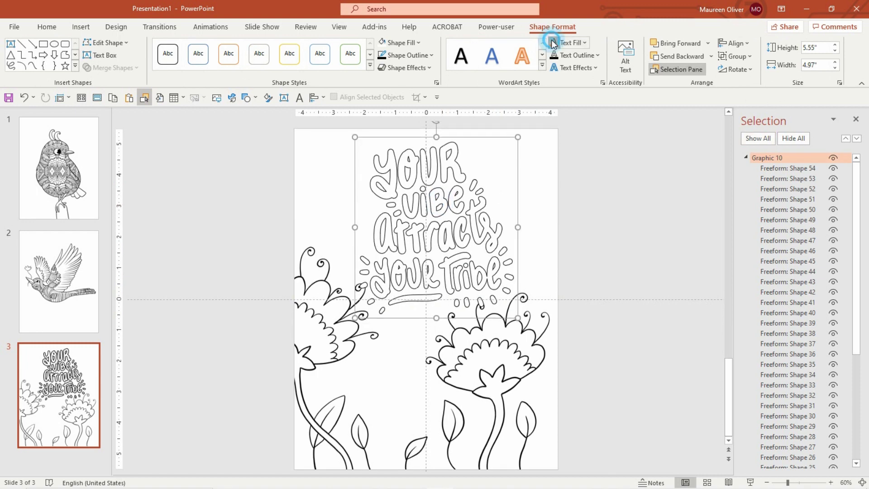
{"action": "left_click", "coordinate": [398, 43]}
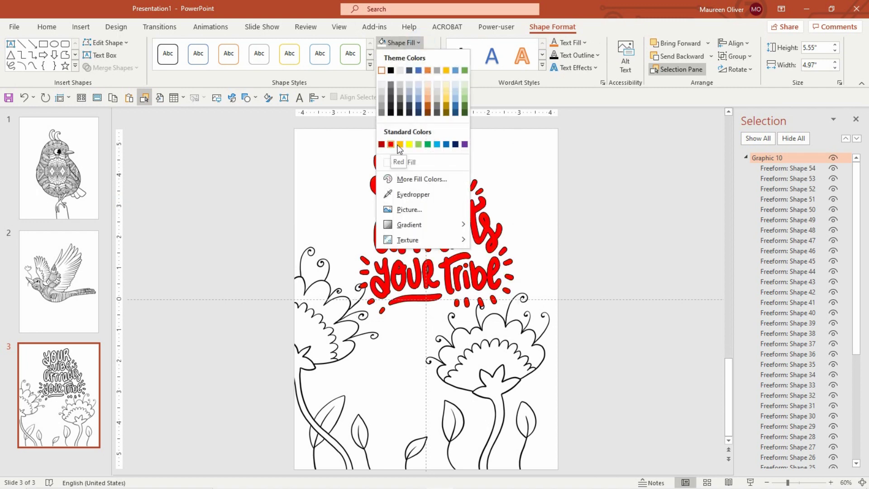
{"action": "left_click", "coordinate": [630, 148]}
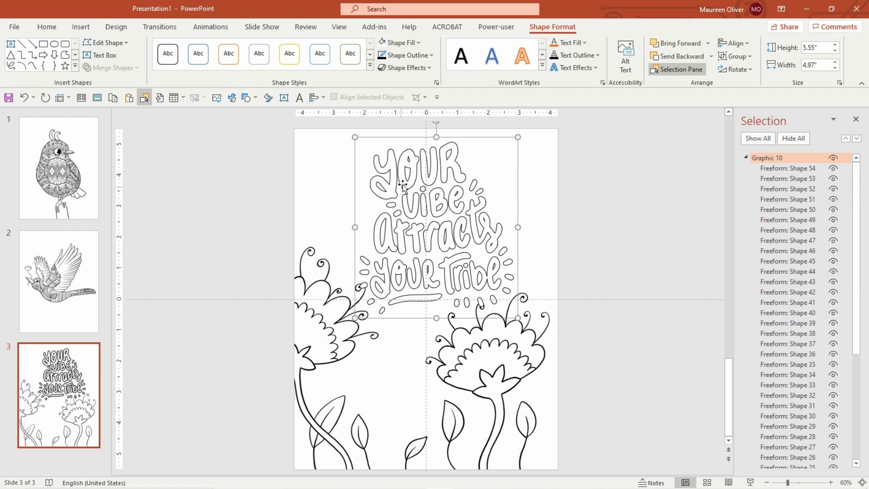
- Undo the formatting to restore the solid black 4.57-inch quote lettering
{"action": "left_click", "coordinate": [22, 97]}
{"action": "left_click", "coordinate": [21, 97]}
{"action": "left_click", "coordinate": [21, 97]}
{"action": "left_click", "coordinate": [22, 97]}
{"action": "left_click", "coordinate": [22, 97]}
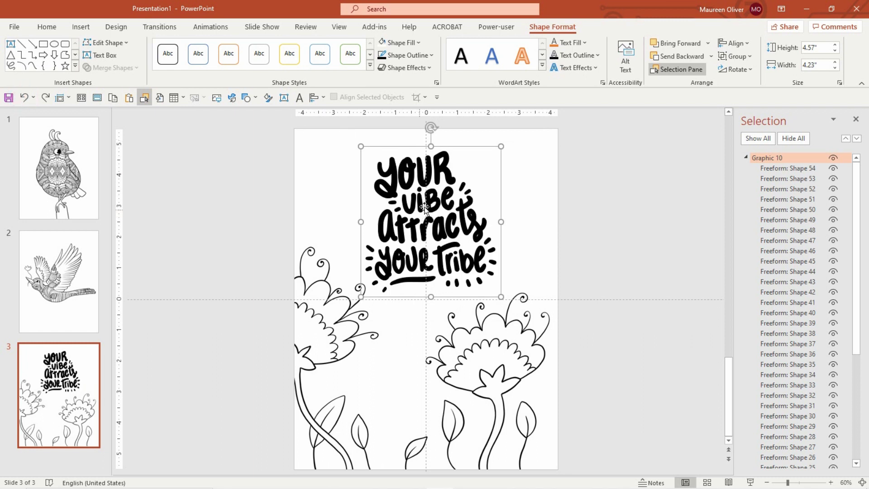
{"action": "left_click_drag", "start_coordinate": [429, 206], "coordinate": [432, 204]}
- Ungroup the quote into separate letter shapes
{"action": "left_click", "coordinate": [443, 164]}
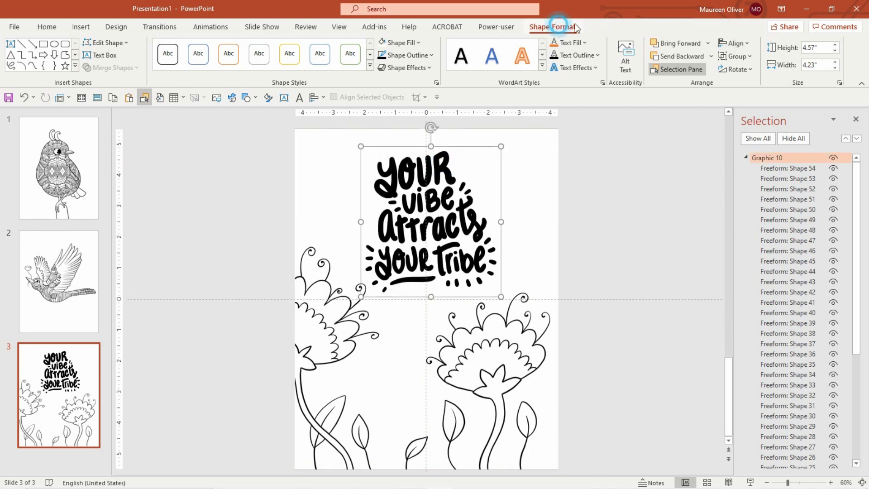
{"action": "left_click", "coordinate": [749, 54]}
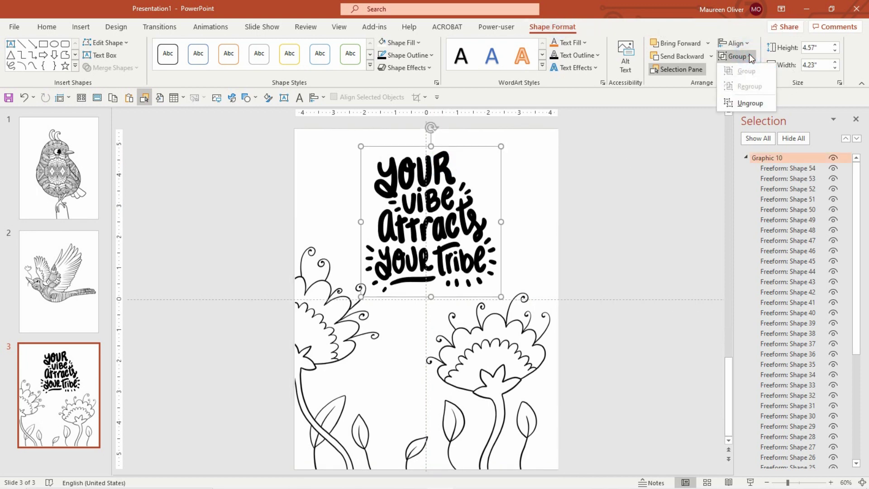
{"action": "left_click", "coordinate": [750, 103]}
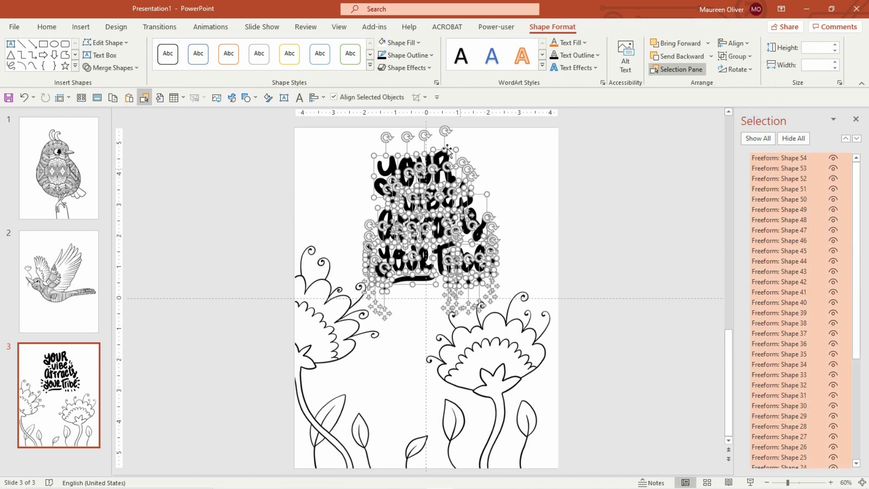
- Fill the Y, O and U of YOUR with light green, blue and gold
{"action": "left_click", "coordinate": [601, 209]}
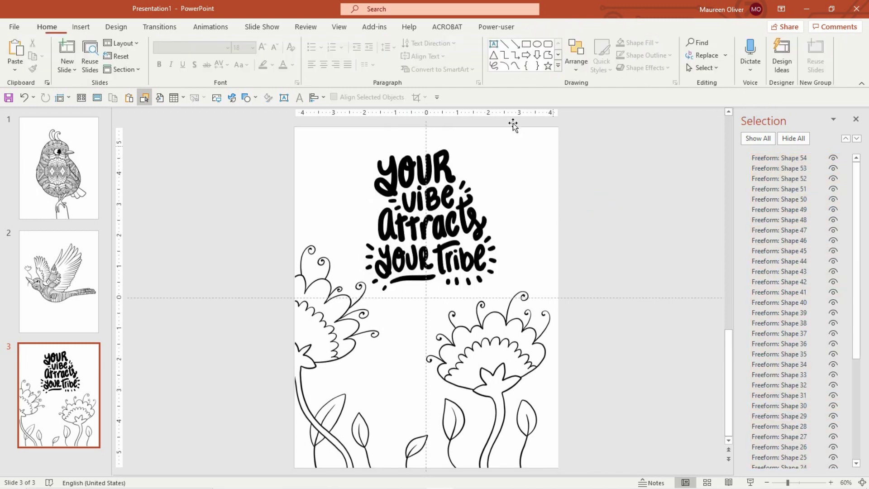
{"action": "left_click", "coordinate": [390, 163]}
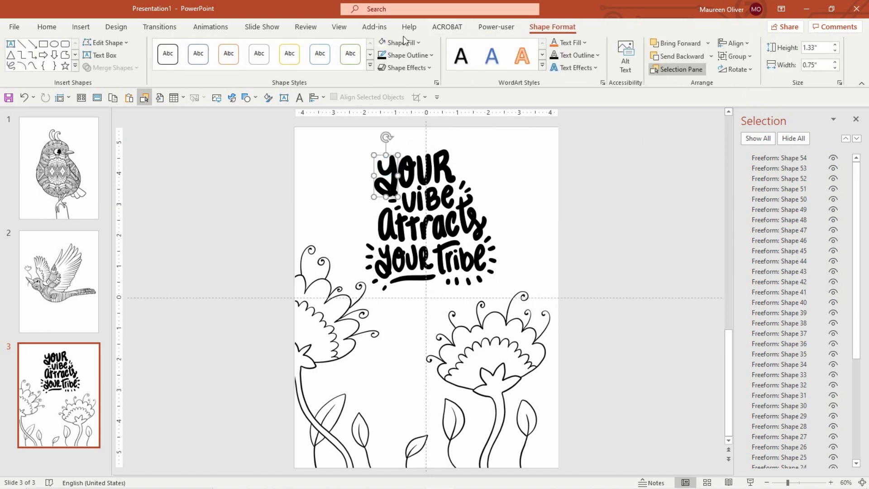
{"action": "left_click", "coordinate": [420, 42]}
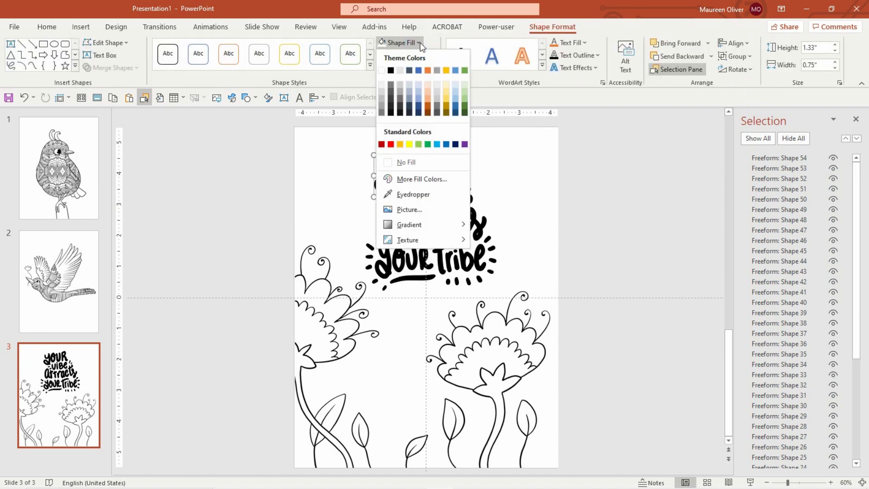
{"action": "left_click", "coordinate": [419, 144]}
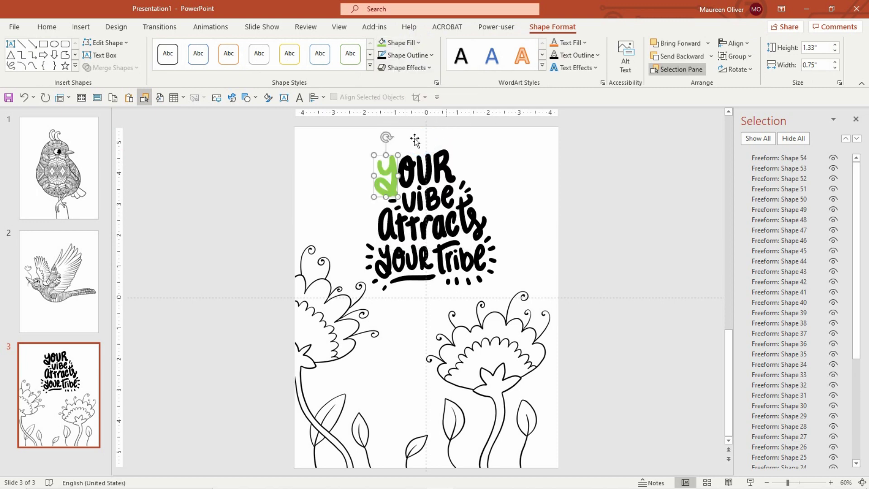
{"action": "left_click", "coordinate": [409, 162]}
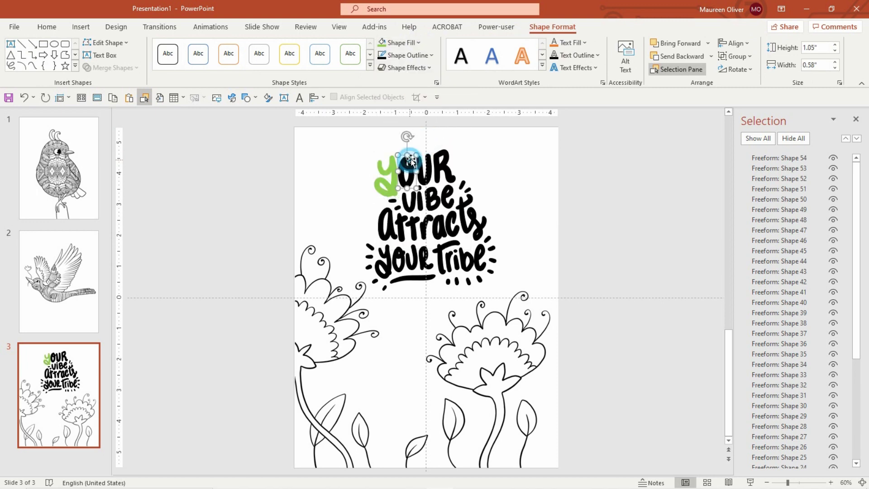
{"action": "left_click", "coordinate": [418, 42]}
{"action": "left_click", "coordinate": [456, 105]}
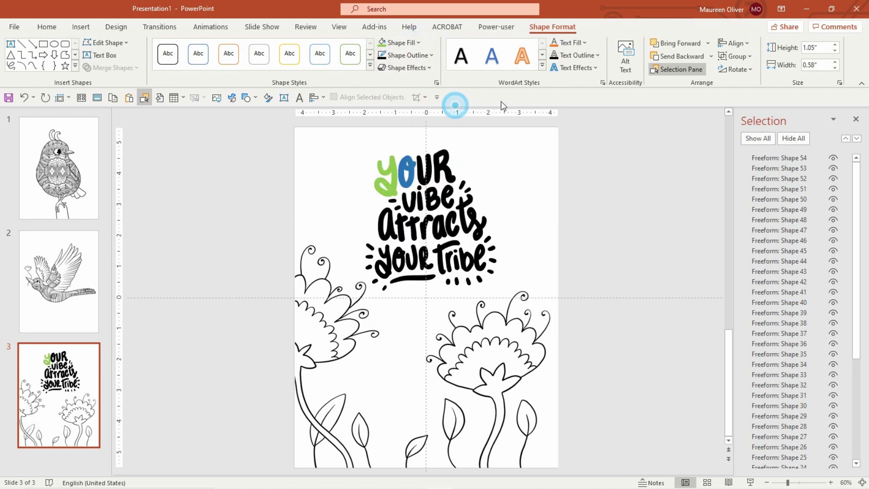
{"action": "left_click", "coordinate": [427, 170]}
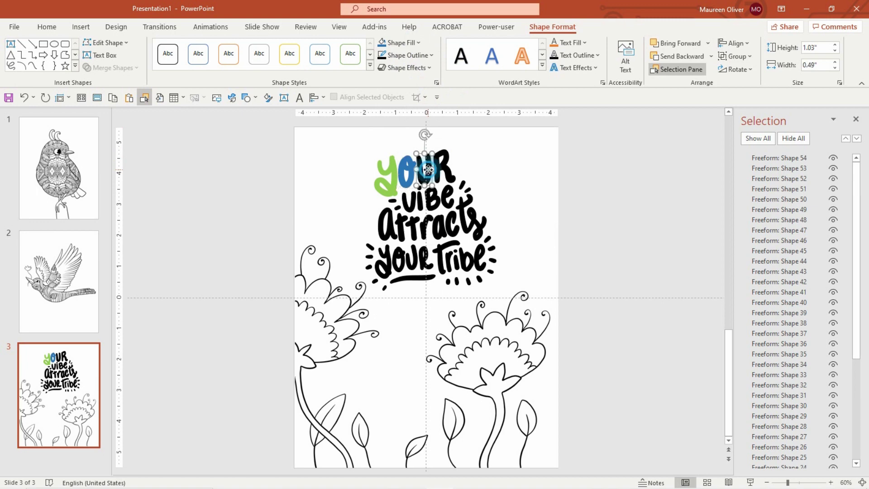
{"action": "left_click", "coordinate": [419, 43]}
{"action": "left_click", "coordinate": [443, 96]}
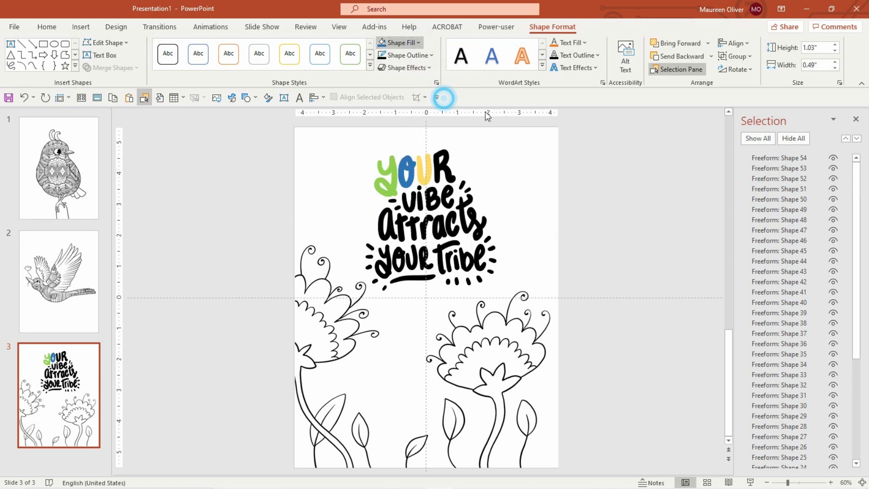
{"action": "left_click", "coordinate": [598, 190]}
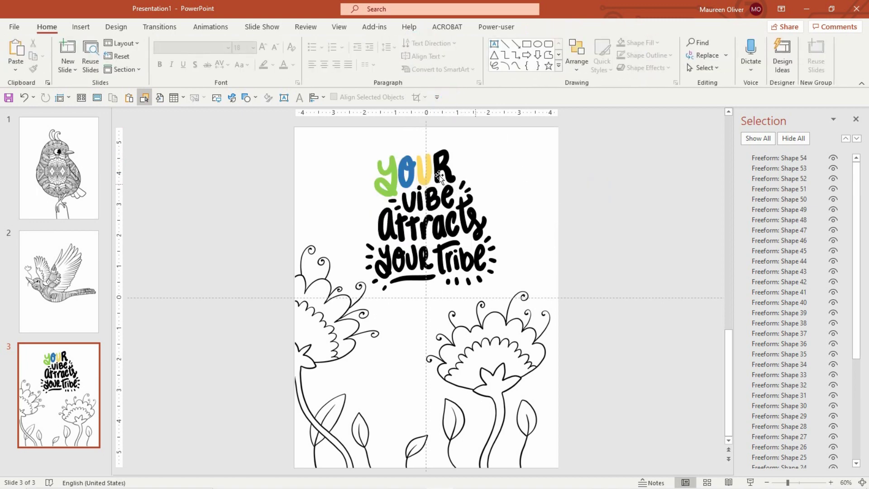